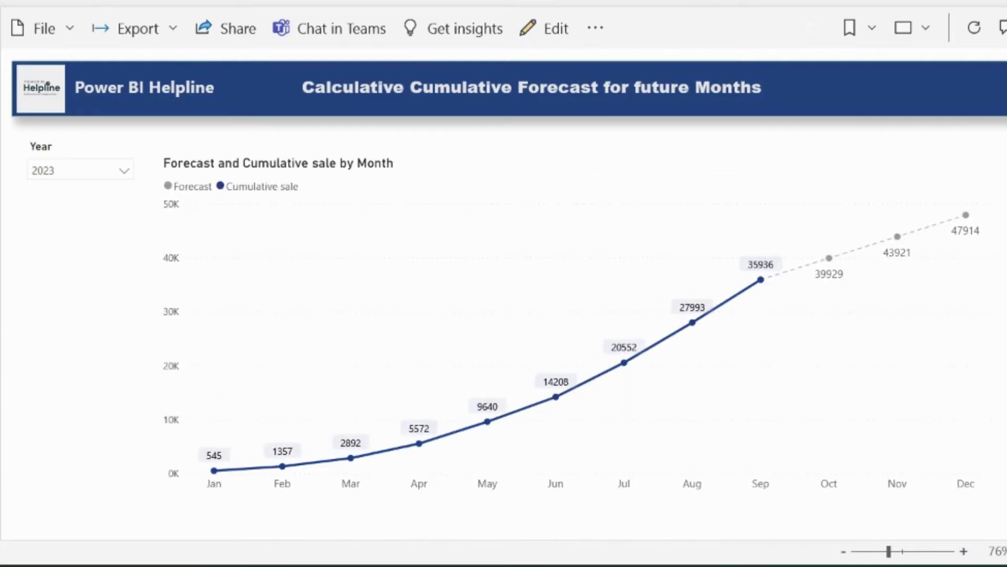
- View the data model with the Sales and dim_Date tables linked by their relationship
{"action": "mouse_move", "coordinate": [590, 366]}
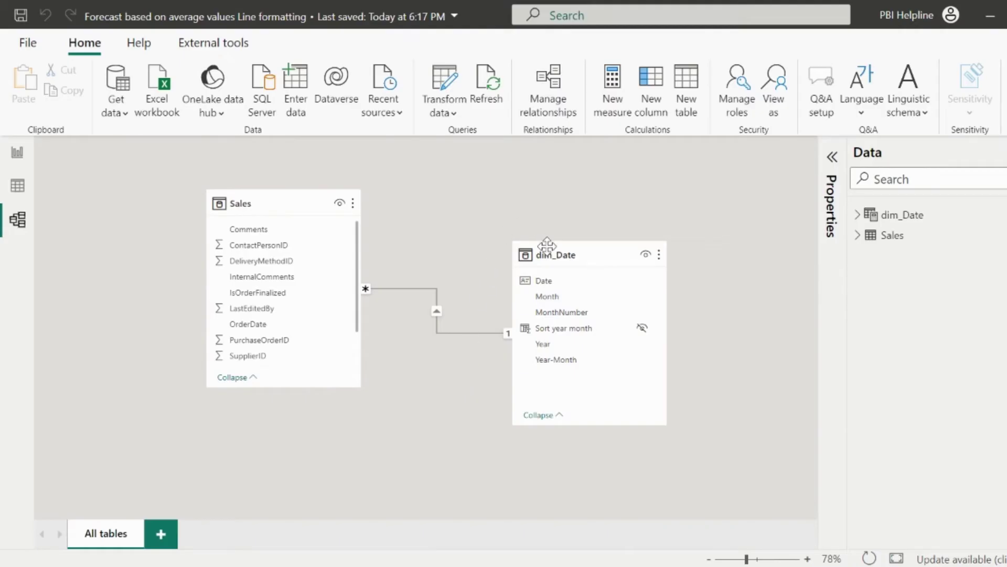
- Return to the report page with the Transactions amnt by Month line chart, Jan–Sep 2023
{"action": "mouse_move", "coordinate": [546, 247]}
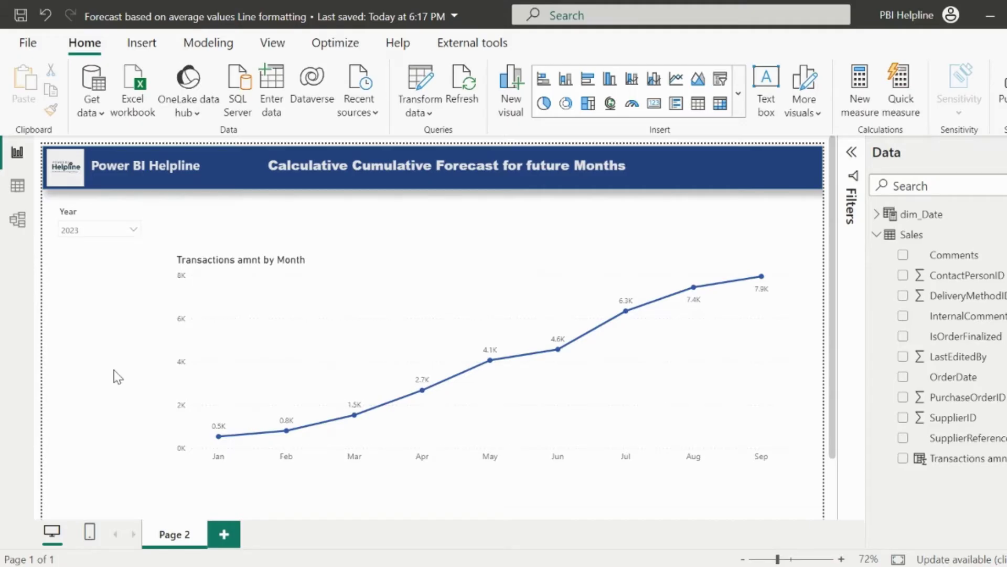
- Start a new Sales measure 'Cumulative Sales = CALCULATE(SUM(Sales[Transactions amnt]),'
{"action": "right_click", "coordinate": [913, 236]}
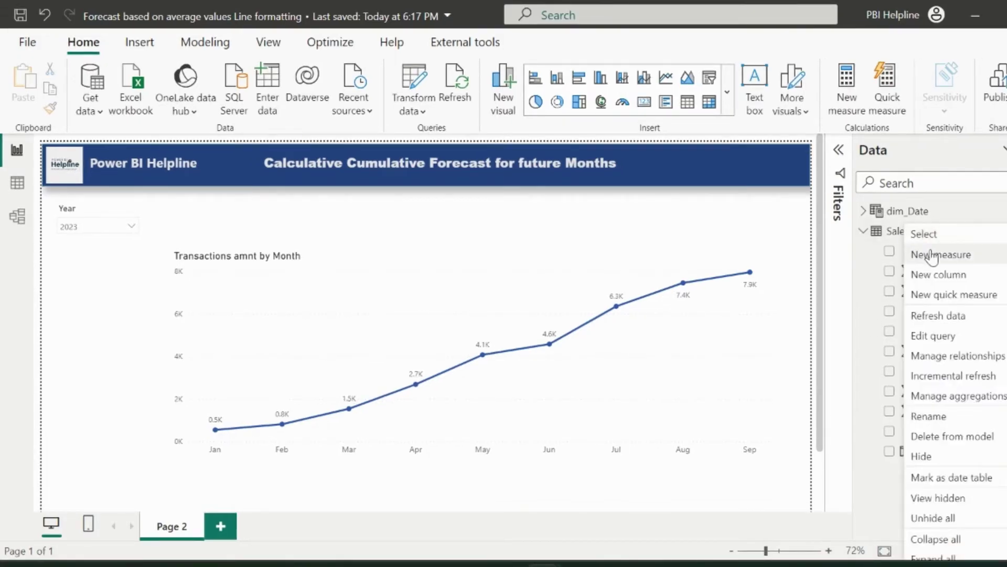
{"action": "left_click", "coordinate": [932, 256]}
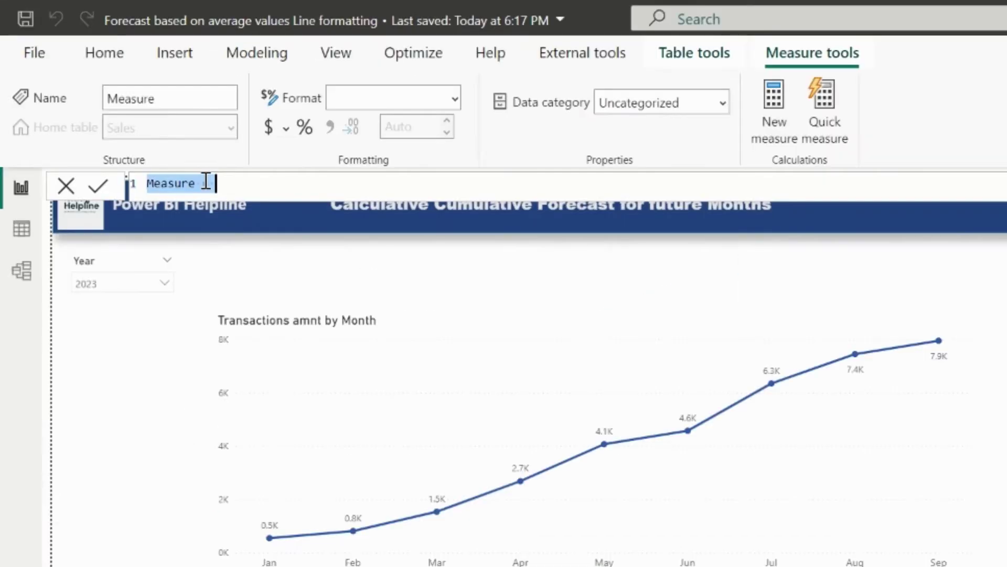
{"action": "key", "text": "BackSpace"}
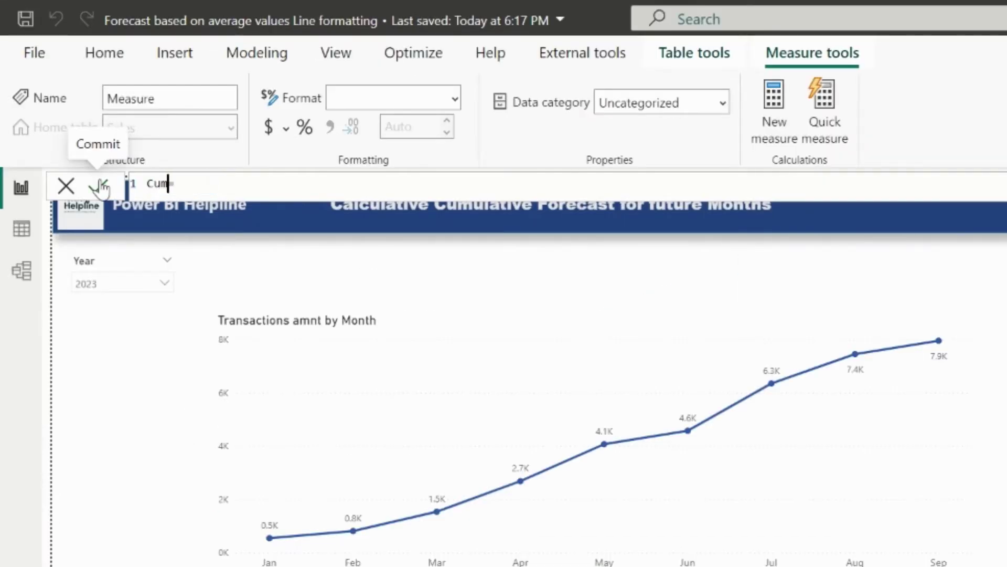
{"action": "type", "text": "Cumulative Sales "}
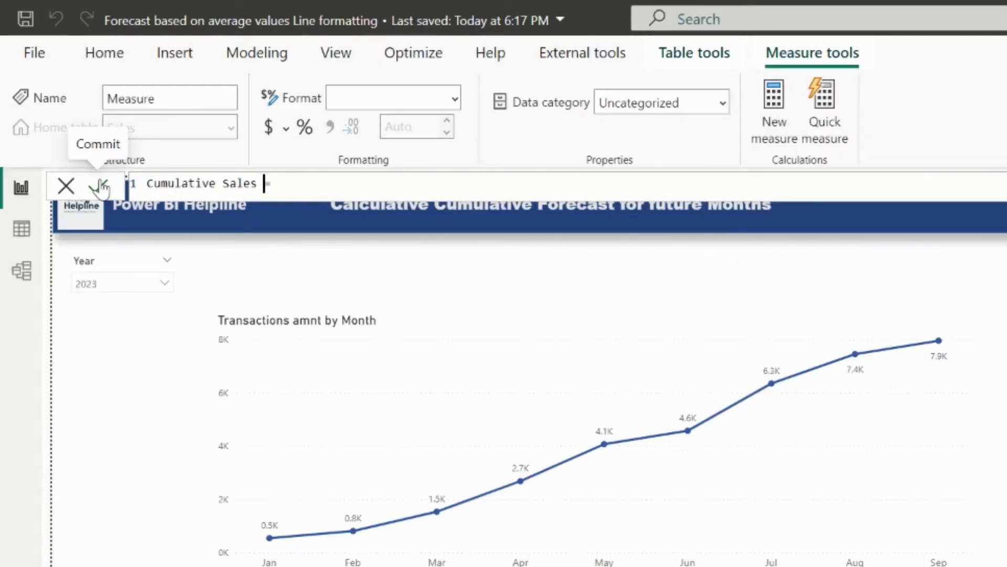
{"action": "type", "text": "="}
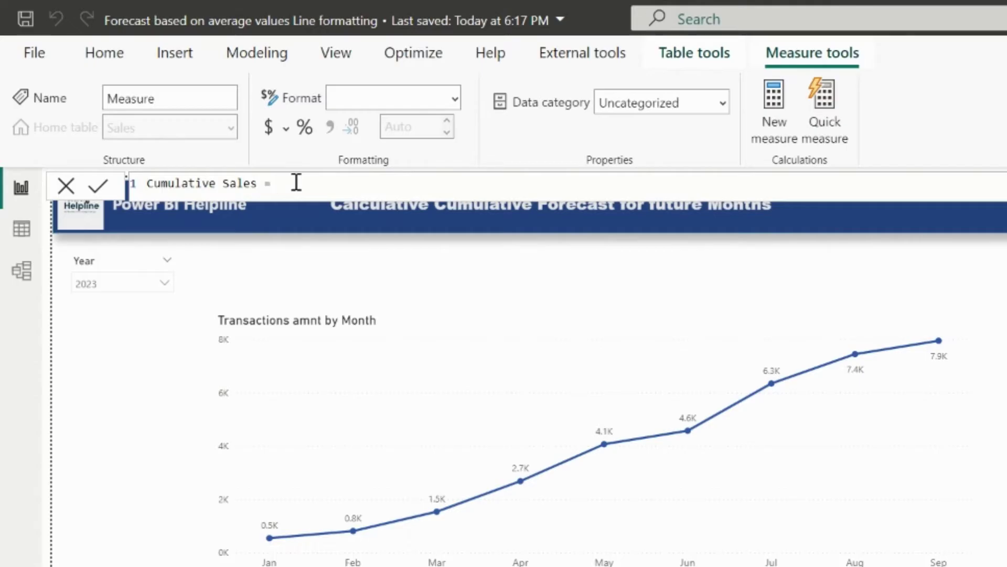
{"action": "key", "text": "shift+Return"}
{"action": "type", "text": "CALCULATE("}
{"action": "key", "text": "shift+Return"}
{"action": "type", "text": "SUM(Sales[Transactions amnt]),"}
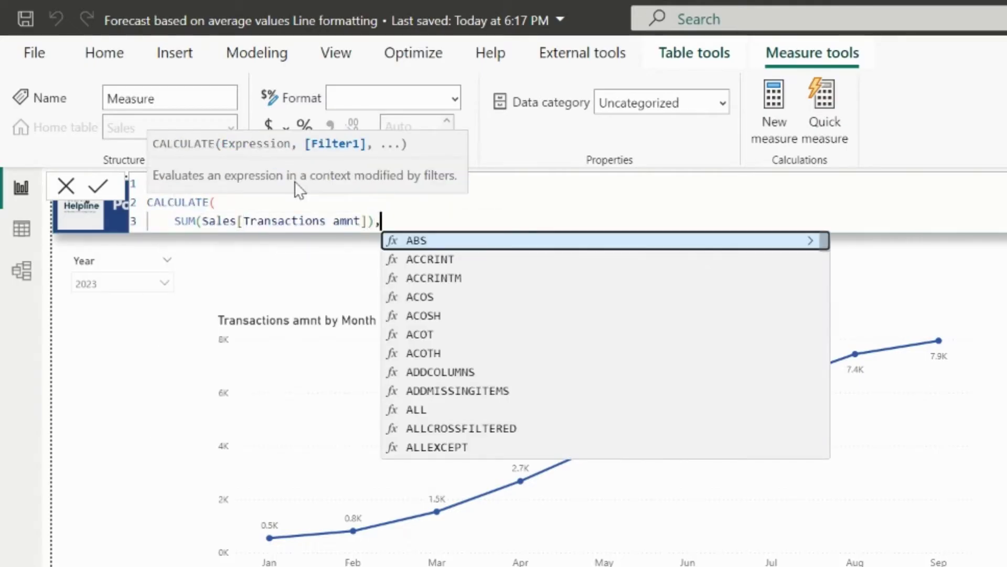
- Finish it with FILTER(ALLSELECTED(dim_Date[Month],dim_Date[MonthNumber]), MonthNumber <= MAX(MonthNumber))
{"action": "key", "text": "shift+Return"}
{"action": "type", "text": "FILTER("}
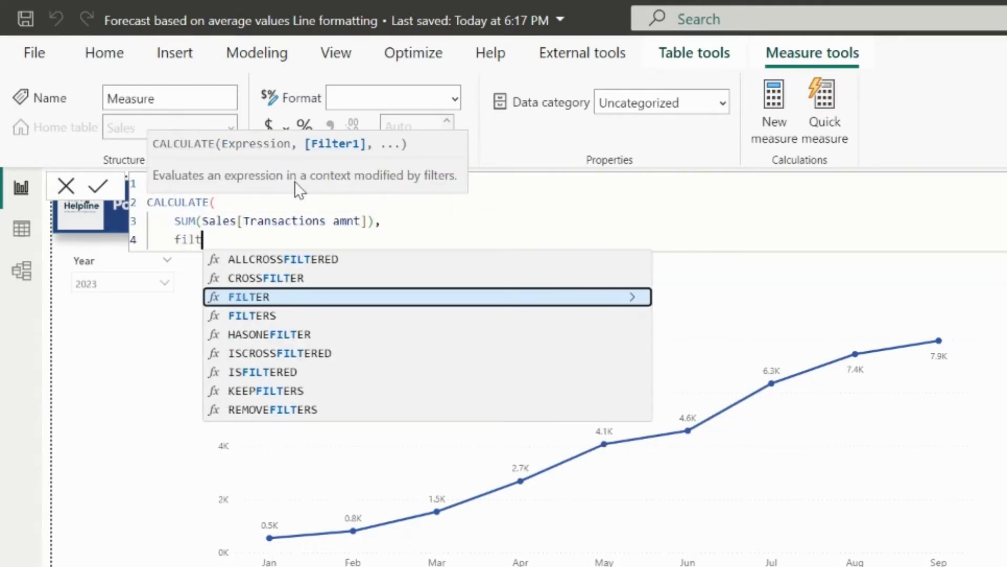
{"action": "key", "text": "shift+Return"}
{"action": "type", "text": "ALLSELECTED(dim_Date[Month],dim_Date[MonthNumber]),"}
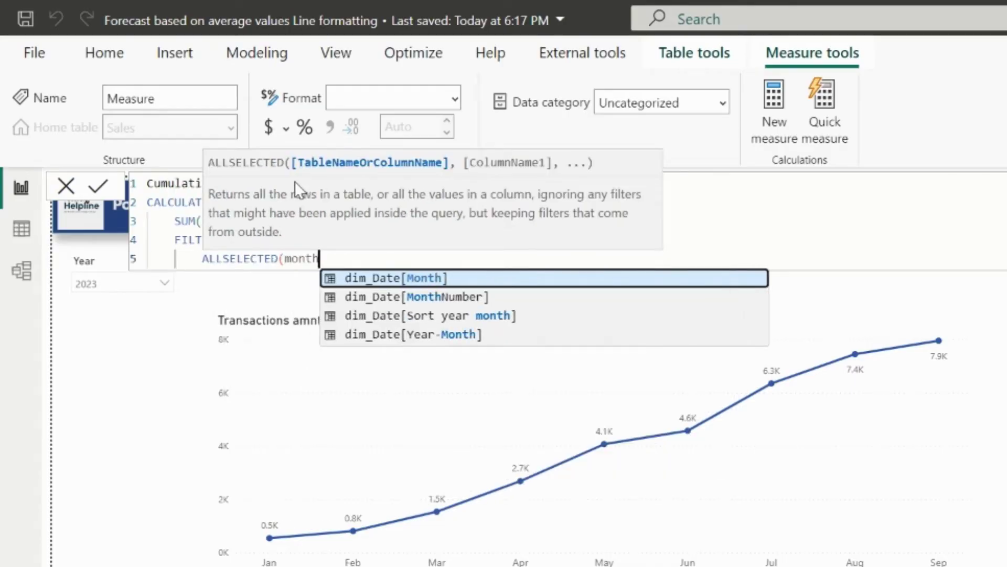
{"action": "key", "text": "shift+Return"}
{"action": "type", "text": "dim_Date[MonthNumber] <= MAX("}
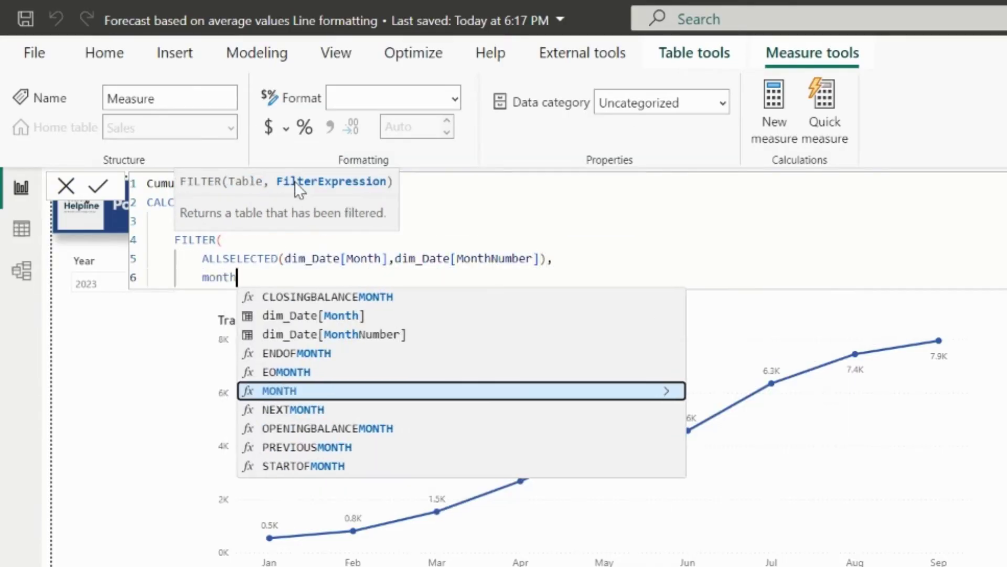
{"action": "type", "text": "dim_Date[MonthNumber])"}
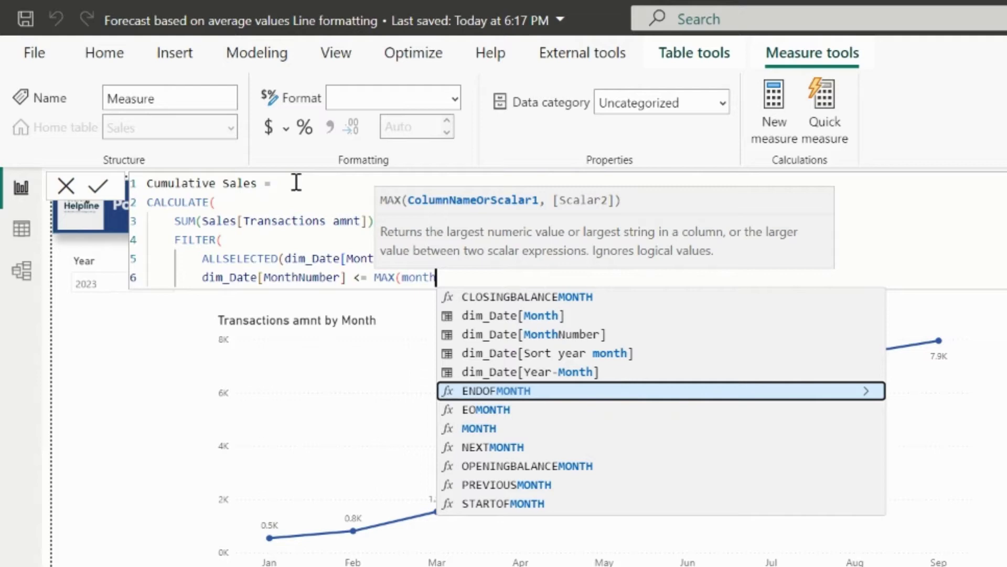
{"action": "key", "text": "Return"}
{"action": "type", "text": ")"}
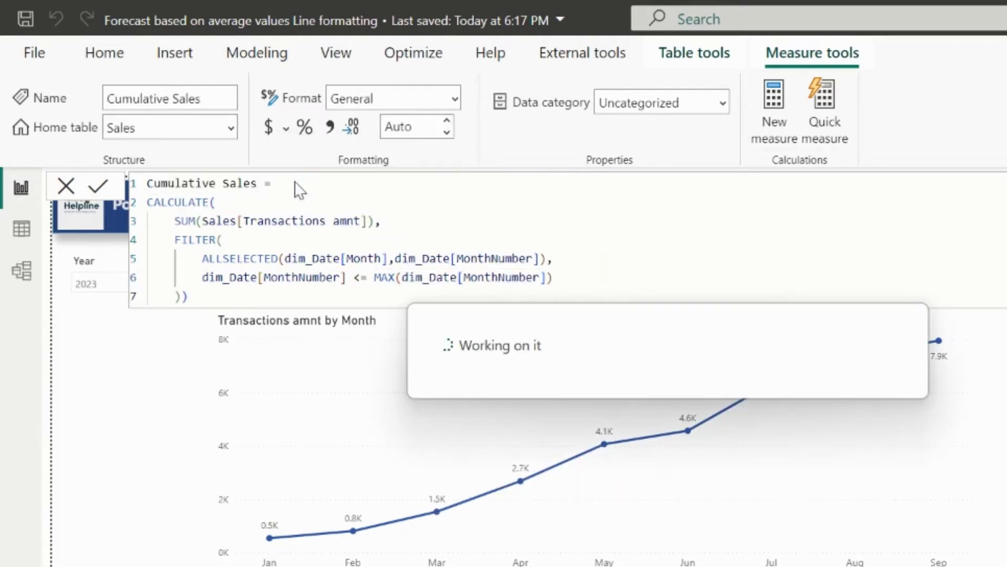
- Swap the line chart's Transactions amnt for Cumulative Sales, reaching 36K by September
{"action": "left_click", "coordinate": [651, 385]}
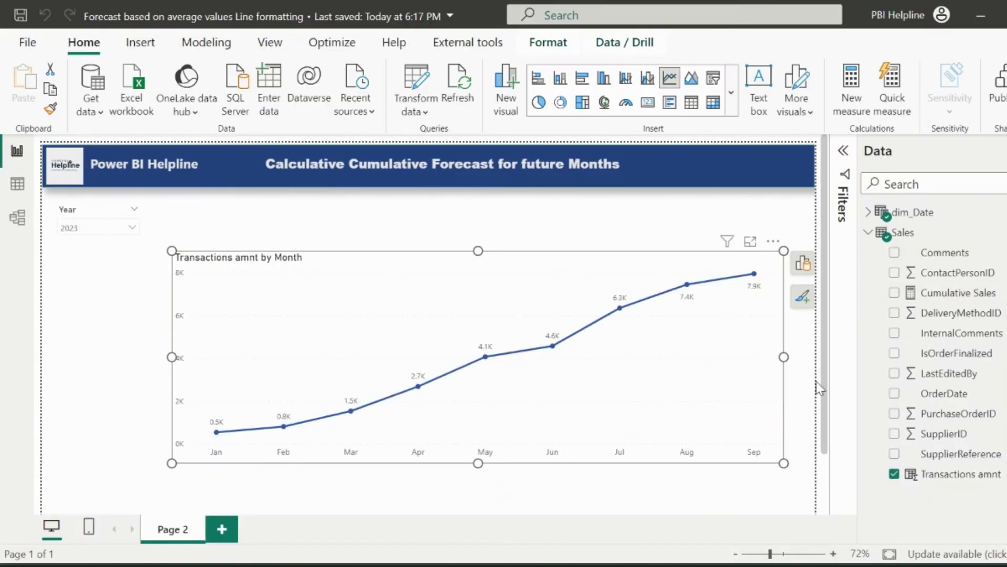
{"action": "left_click", "coordinate": [894, 475]}
{"action": "left_click", "coordinate": [895, 294]}
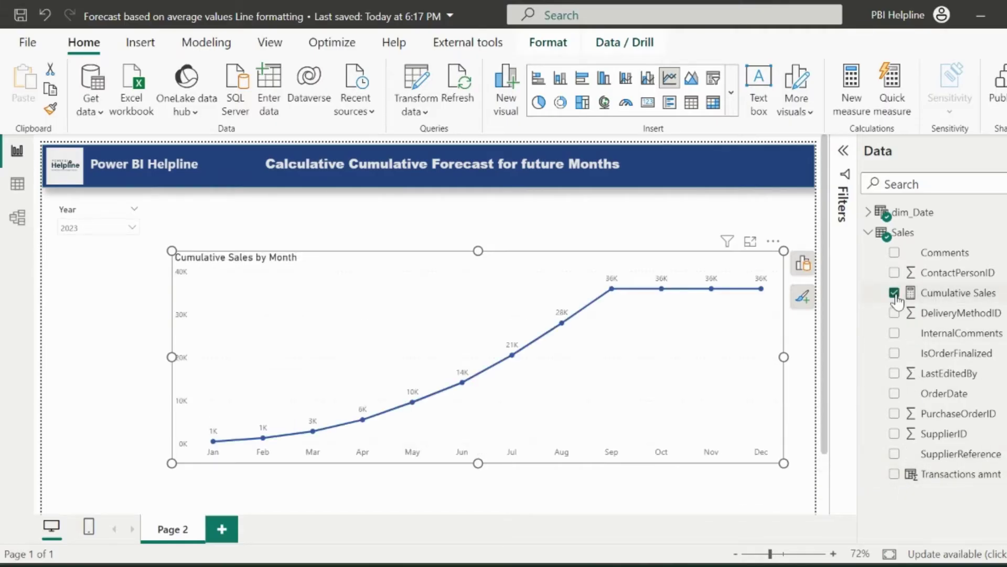
{"action": "left_click", "coordinate": [804, 265]}
{"action": "left_click", "coordinate": [602, 229]}
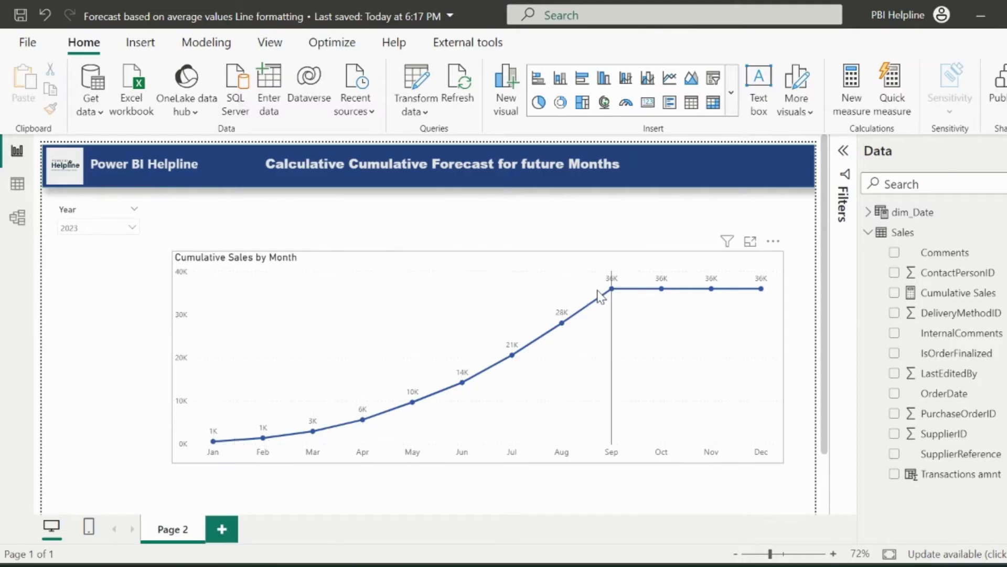
{"action": "mouse_move", "coordinate": [761, 286]}
- Select and copy the CALCULATE body of the Cumulative Sales formula
{"action": "mouse_move", "coordinate": [686, 274]}
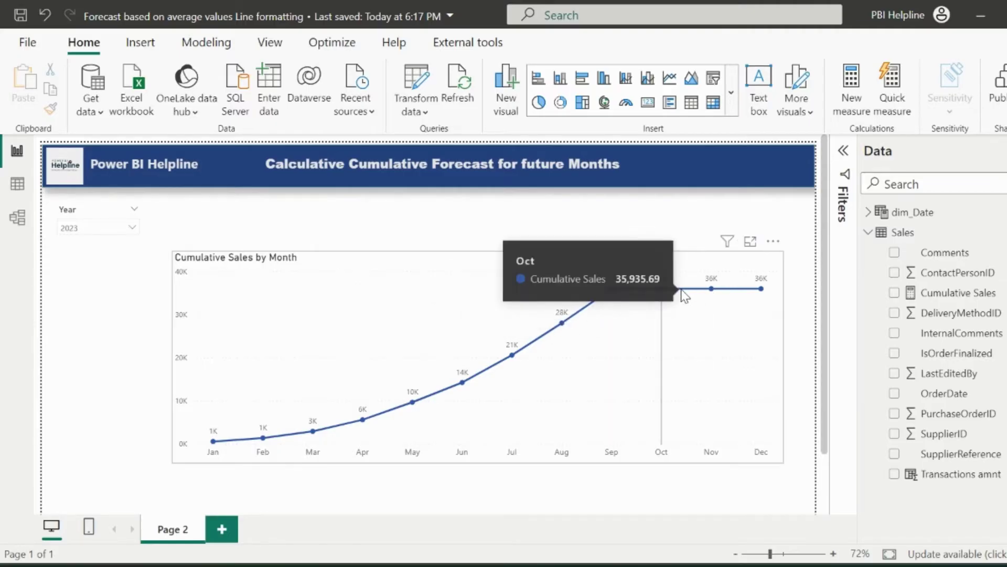
{"action": "left_click", "coordinate": [957, 292]}
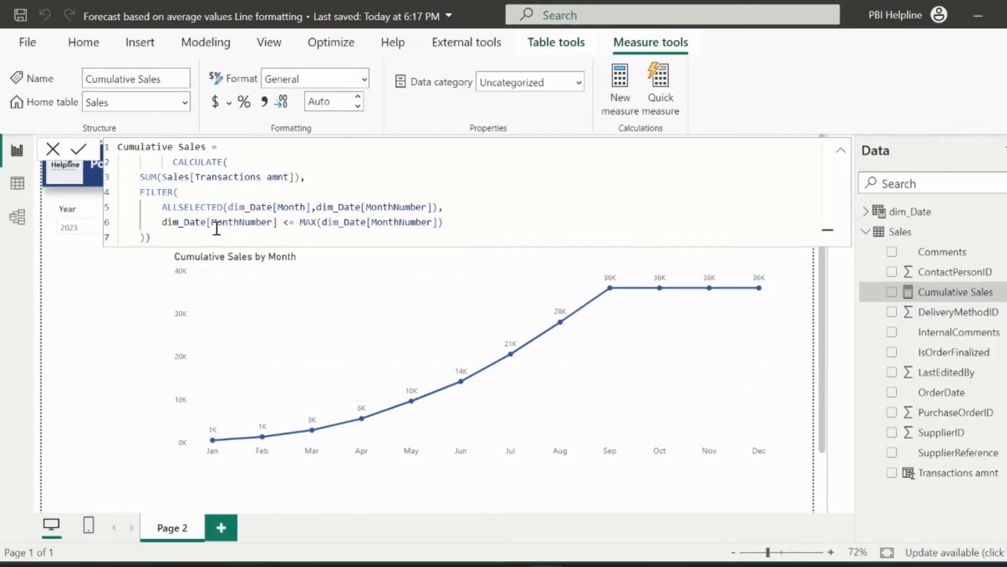
{"action": "left_click_drag", "start_coordinate": [173, 163], "coordinate": [174, 234]}
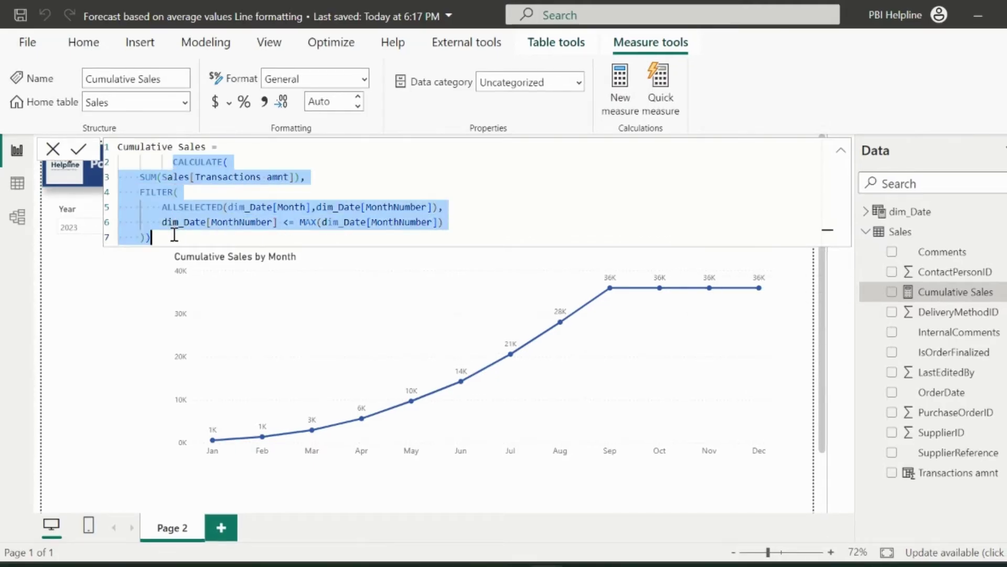
{"action": "left_click", "coordinate": [175, 234]}
- Create a With Forecast measure on Sales with VAR _cumulative holding the pasted calculation
{"action": "right_click", "coordinate": [900, 231]}
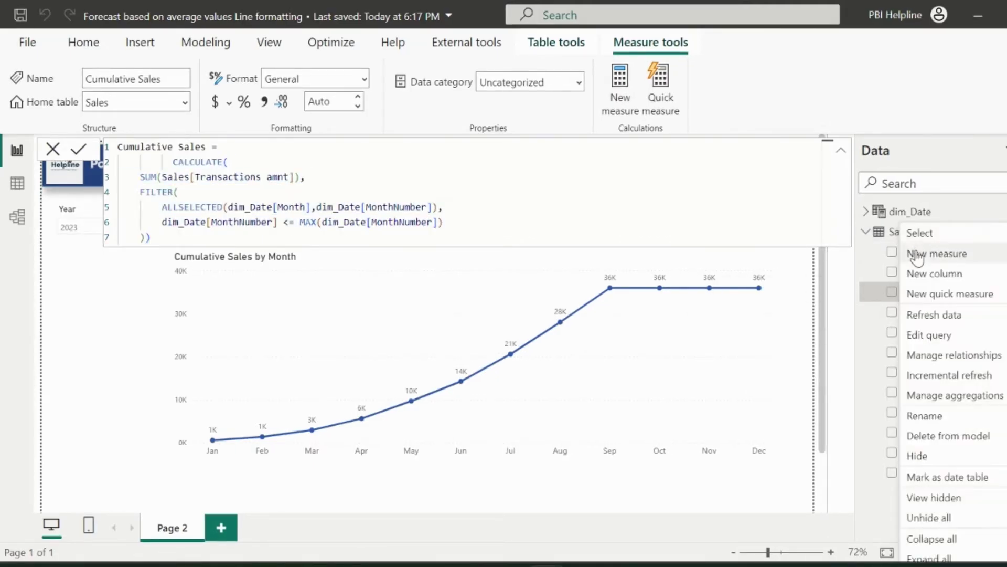
{"action": "key", "text": "Escape"}
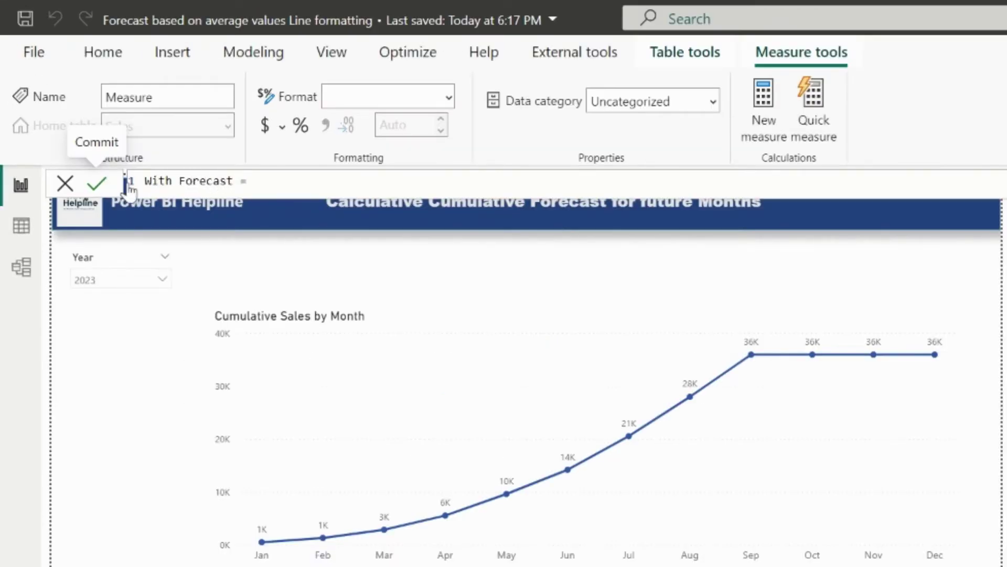
{"action": "key", "text": "shift+Return"}
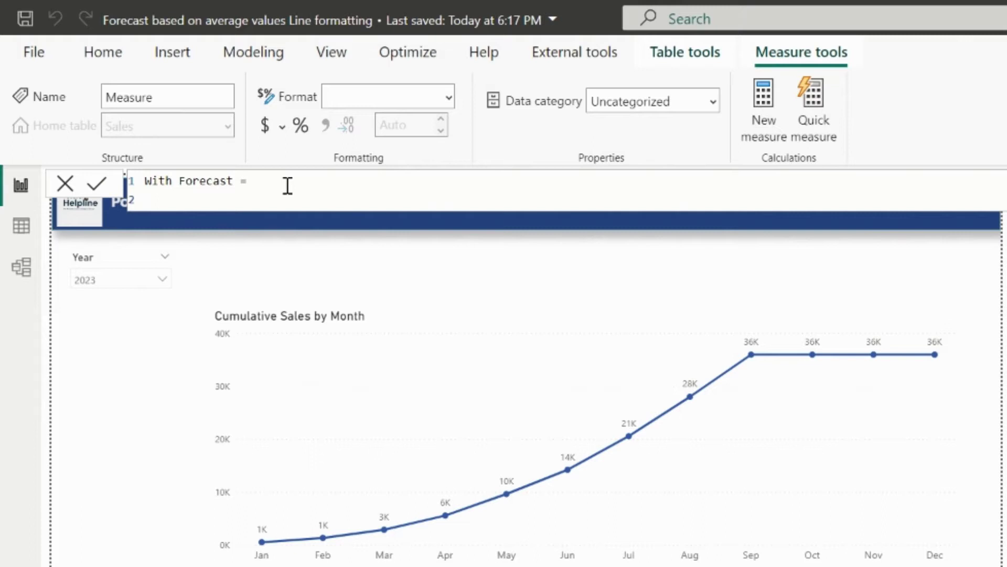
{"action": "type", "text": "VAR _cumul"}
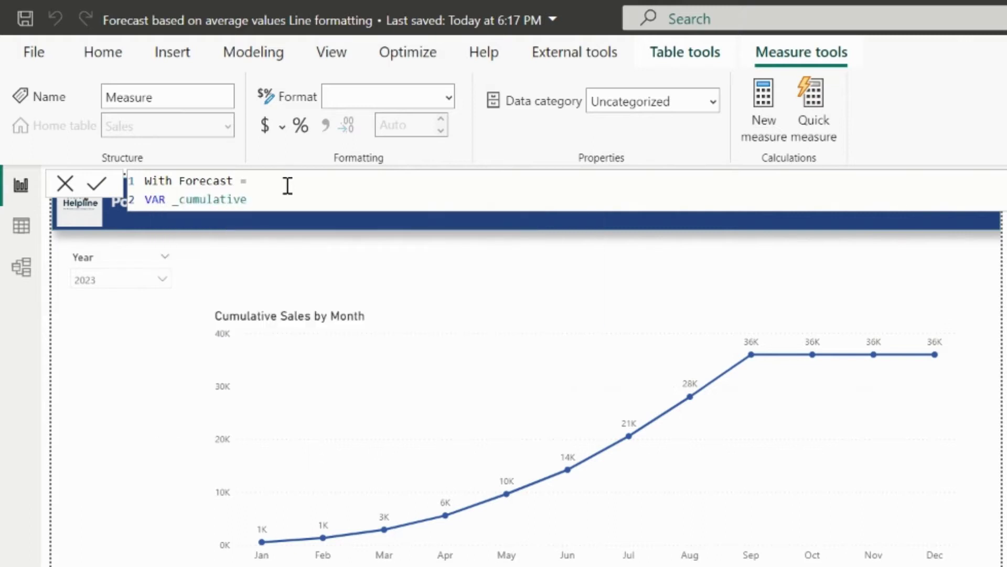
{"action": "type", "text": "ative"}
{"action": "type", "text": "= CALCULATE( SUM(Sales[Transactions amnt]), FILTER( ALLSELECTED(dim_Date[Month],dim_Date[MonthNumber]), dim_Date[MonthNumber] <= MAX(dim_Date[MonthNumber]) ))"}
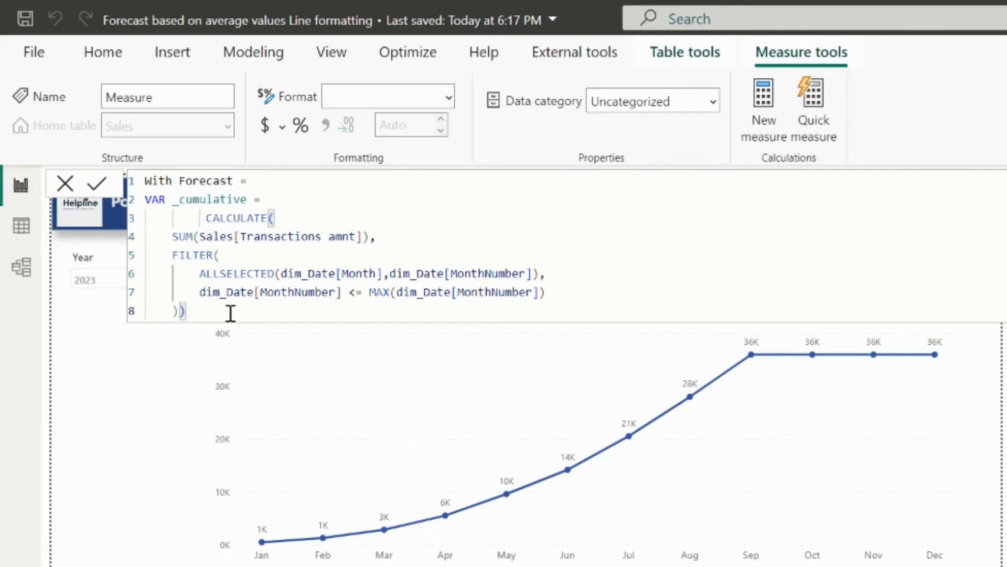
{"action": "key", "text": "shift+Return"}
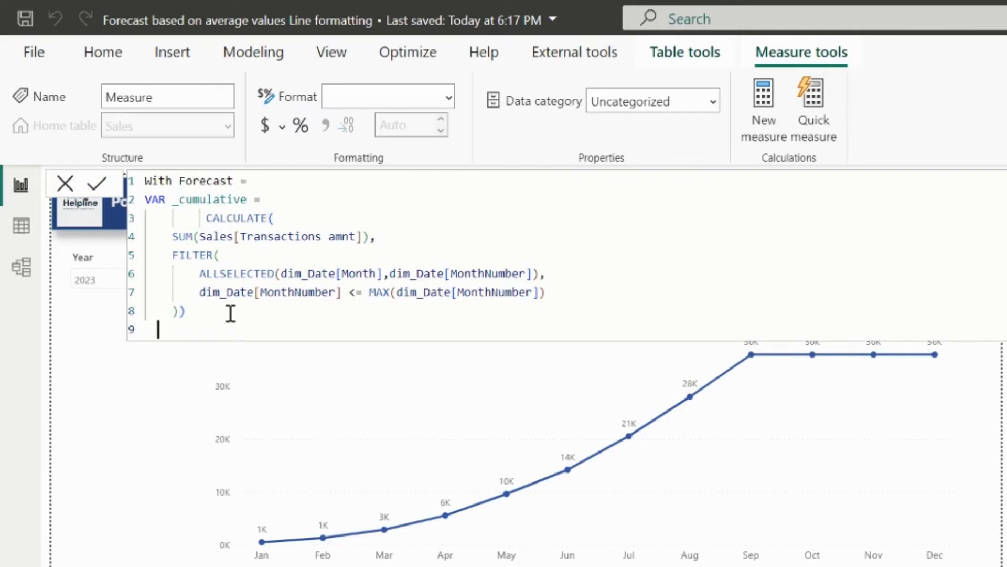
- Add VAR _maxmonth = CALCULATE(MONTH(MAX(Sales[OrderDate])), REMOVEFILTERS(dim_Date))
{"action": "type", "text": "VAR _maxmonth ="}
{"action": "key", "text": "shift+Return"}
{"action": "type", "text": "CALCULATE("}
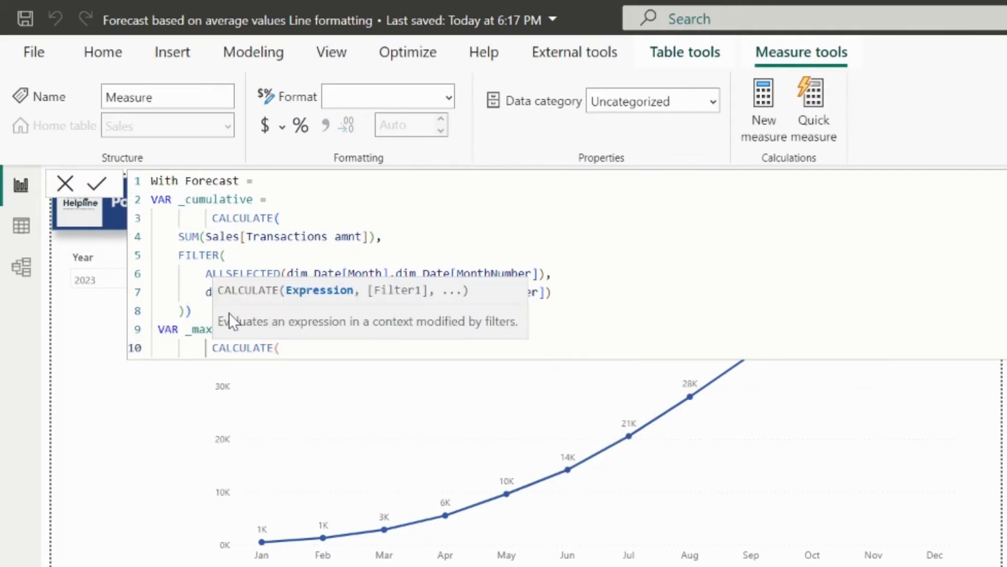
{"action": "key", "text": "shift+Return"}
{"action": "type", "text": "MONTH(MAX(ord"}
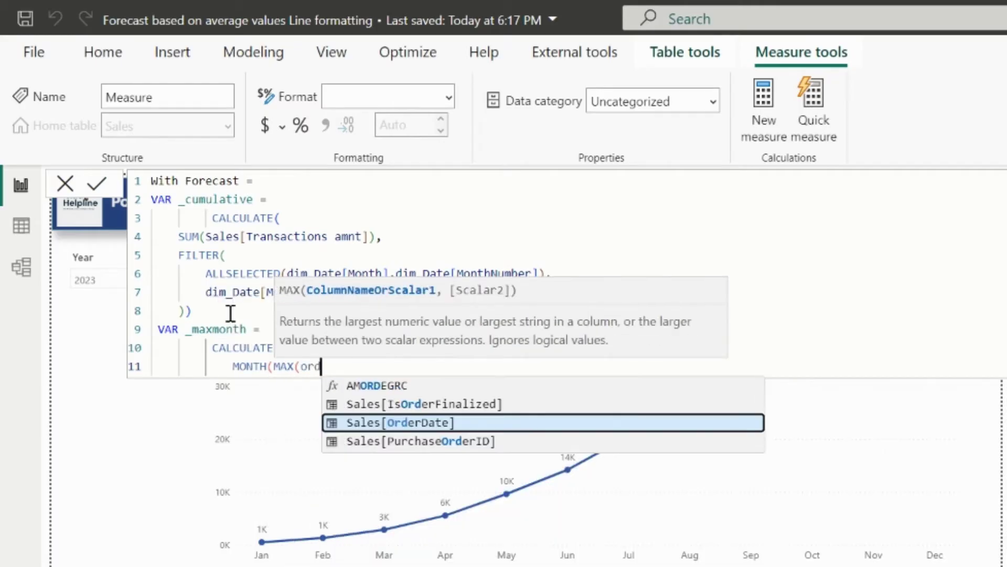
{"action": "key", "text": "Tab"}
{"action": "type", "text": "),"}
{"action": "key", "text": "shift+Return"}
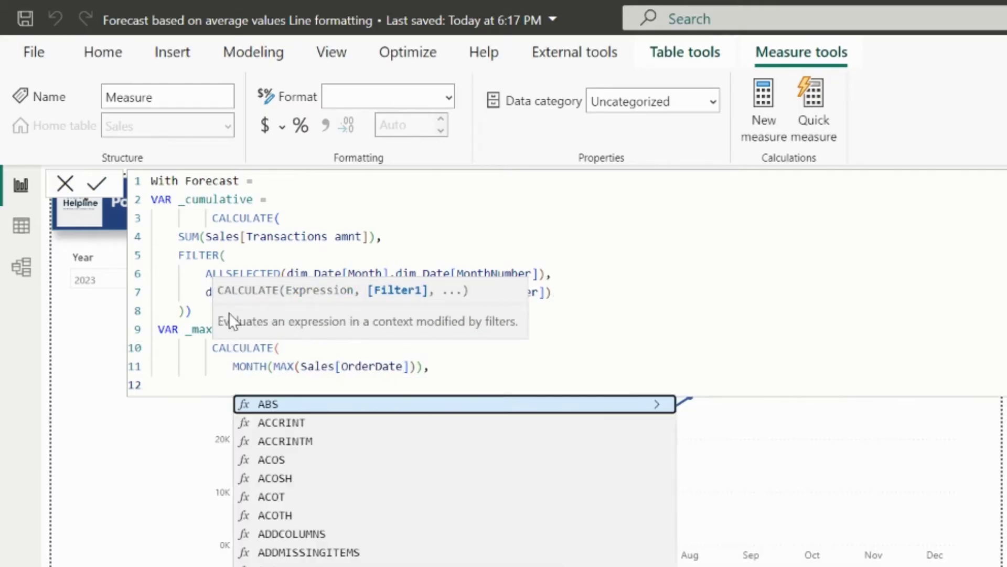
{"action": "type", "text": "remove"}
{"action": "key", "text": "Tab"}
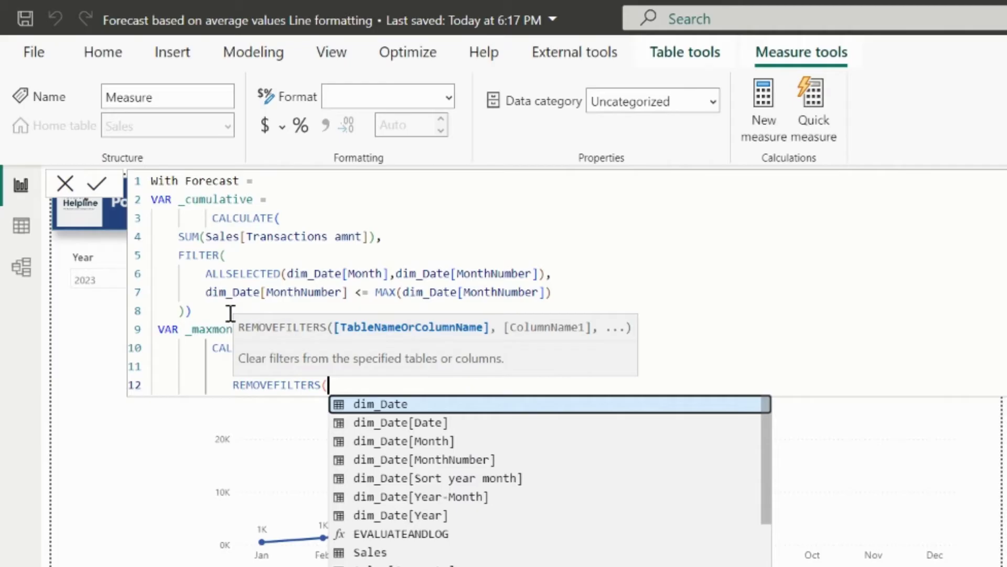
{"action": "type", "text": "date"}
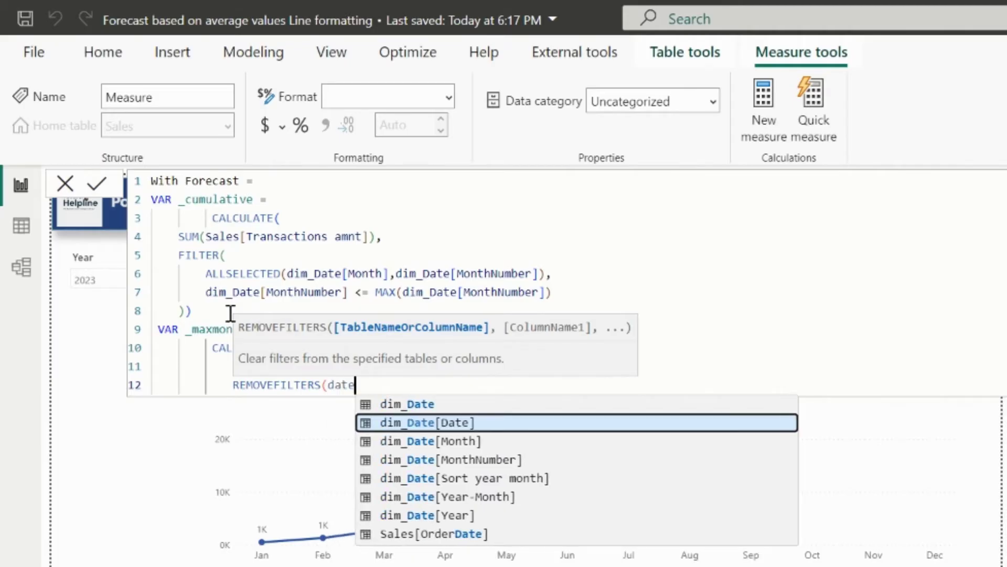
{"action": "key", "text": "Up"}
{"action": "key", "text": "Tab"}
{"action": "type", "text": ")"}
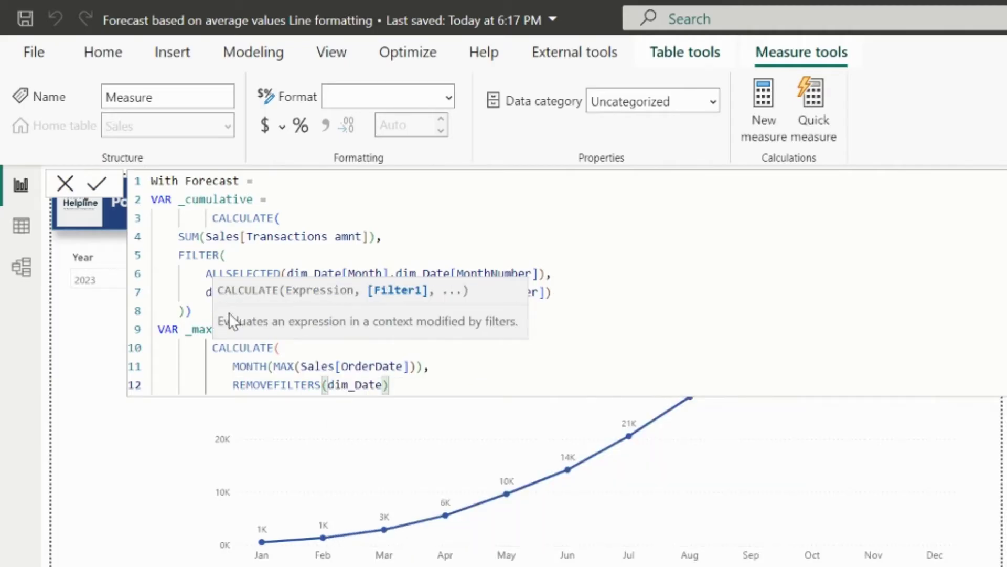
{"action": "key", "text": "Return"}
{"action": "type", "text": ")"}
- Add RETURN IF(SELECTEDVALUE(dim_Date[MonthNumber]) <= _maxmonth, _cumulative, ...)
{"action": "key", "text": "Return"}
{"action": "type", "text": "RET"}
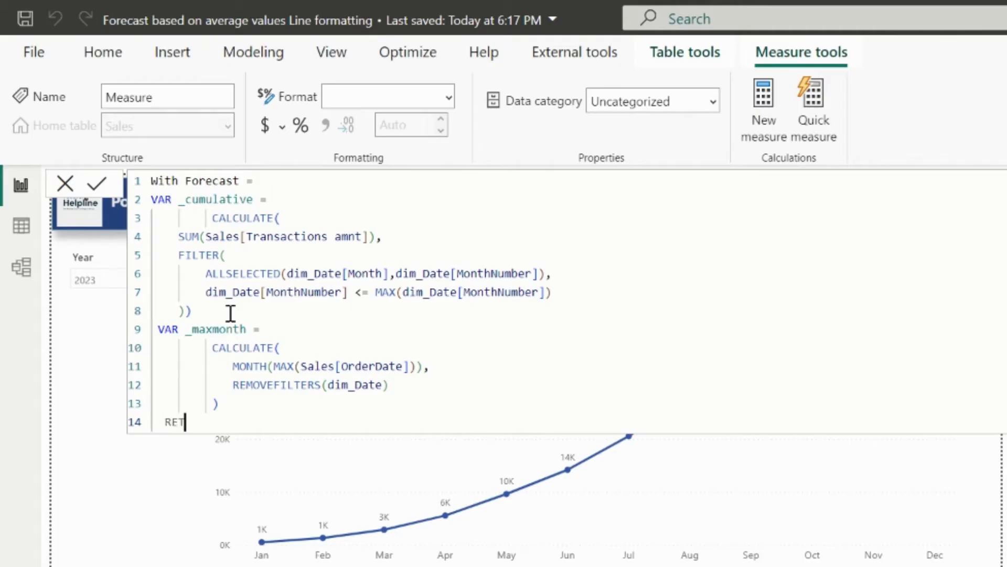
{"action": "type", "text": "URN"}
{"action": "key", "text": "Return"}
{"action": "type", "text": "IF("}
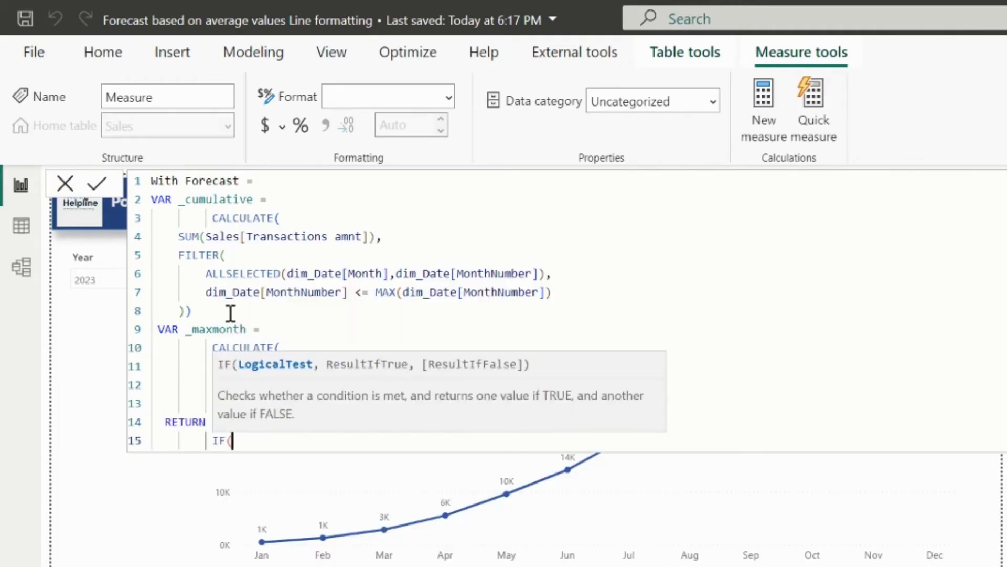
{"action": "key", "text": "Return"}
{"action": "type", "text": "selectedv"}
{"action": "key", "text": "Tab"}
{"action": "type", "text": "(month"}
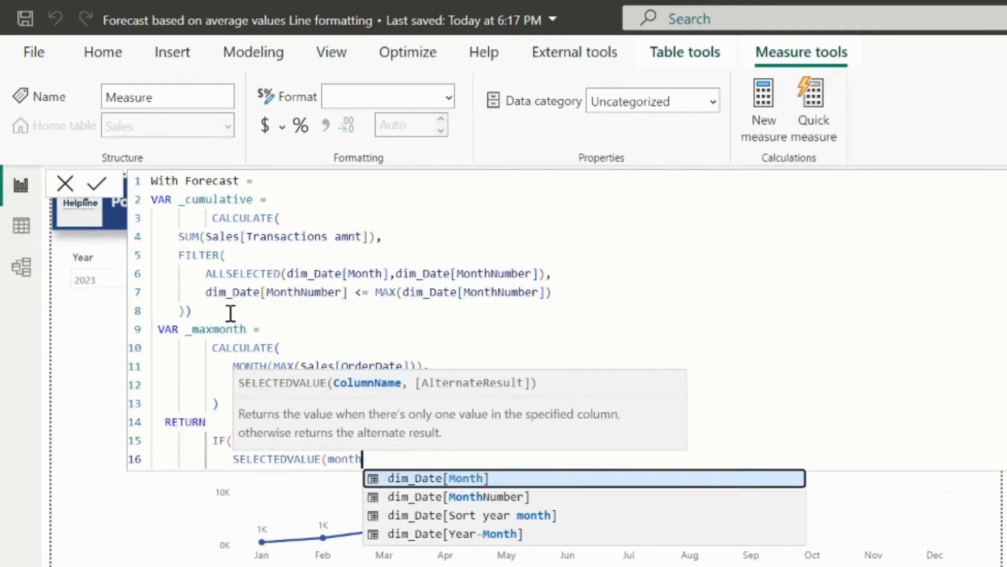
{"action": "key", "text": "Down"}
{"action": "key", "text": "Tab"}
{"action": "type", "text": ") <= _ma"}
{"action": "key", "text": "Tab"}
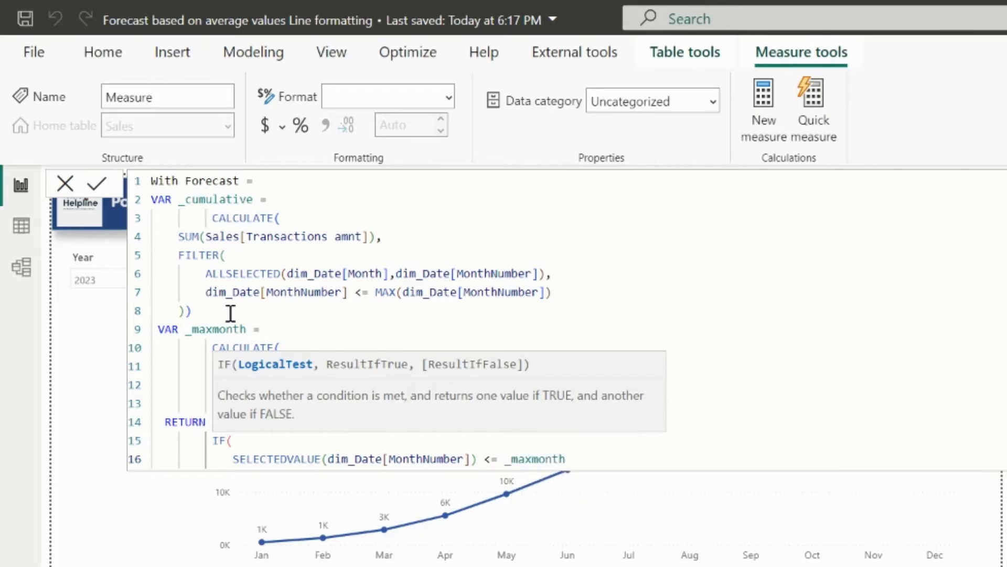
{"action": "type", "text": ", _c"}
{"action": "key", "text": "Tab"}
{"action": "type", "text": ","}
{"action": "key", "text": "Return"}
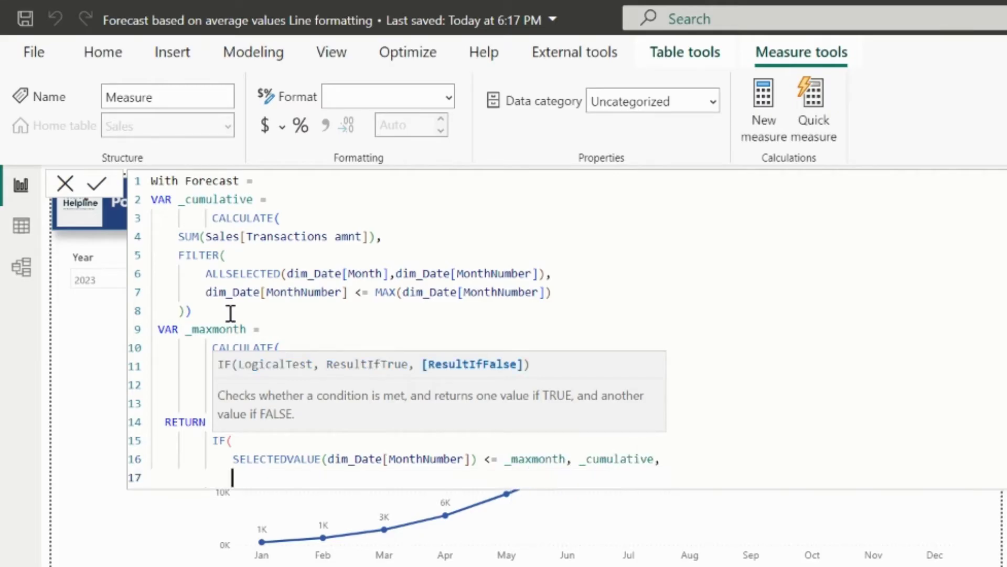
- Make the else branch DIVIDE(_cumulative, _maxmonth) * (MonthNumber - _maxmonth) + _cumulative, and commit
{"action": "key", "text": "Return"}
{"action": "type", "text": "div"}
{"action": "key", "text": "Tab"}
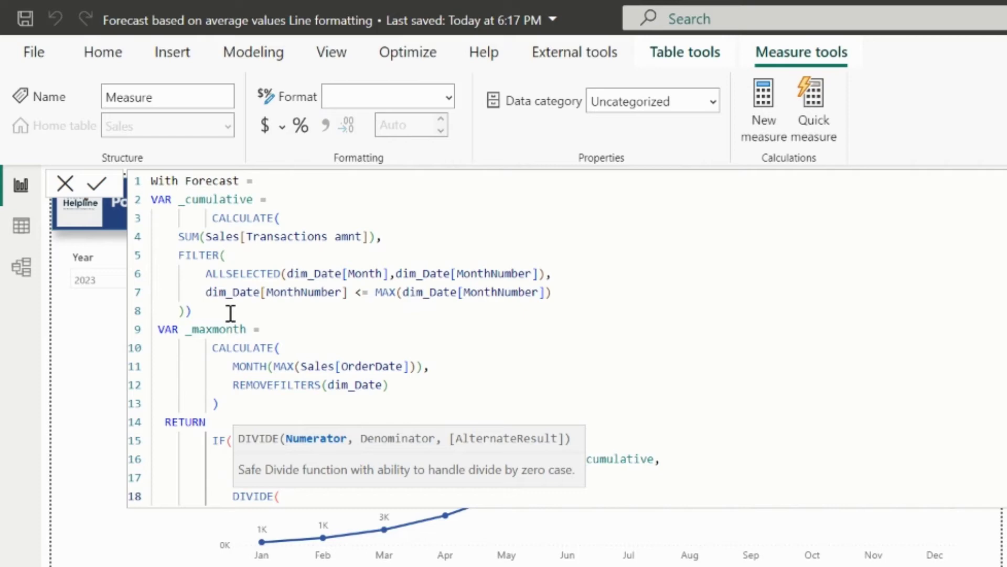
{"action": "type", "text": "_cu"}
{"action": "key", "text": "Tab"}
{"action": "type", "text": ", _ma"}
{"action": "key", "text": "Tab"}
{"action": "type", "text": ") "}
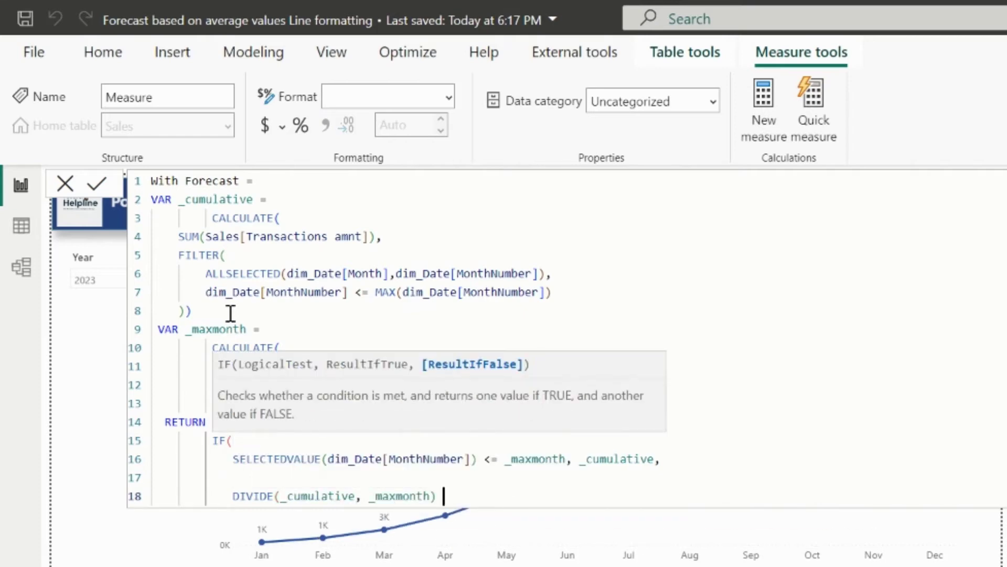
{"action": "type", "text": "* (selected"}
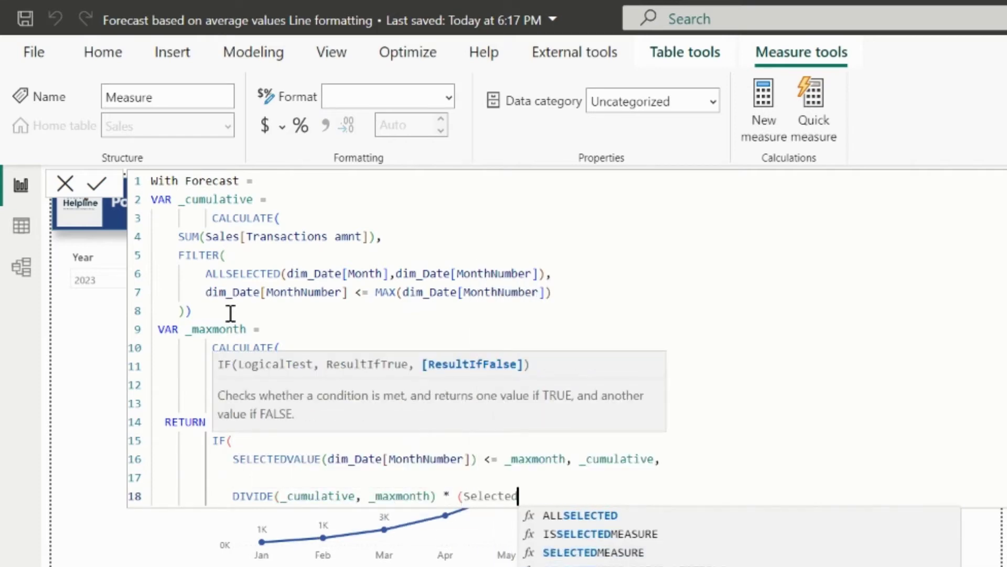
{"action": "key", "text": "Tab"}
{"action": "type", "text": "dim_date[mont"}
{"action": "key", "text": "Down"}
{"action": "key", "text": "Tab"}
{"action": "type", "text": ") - _ma"}
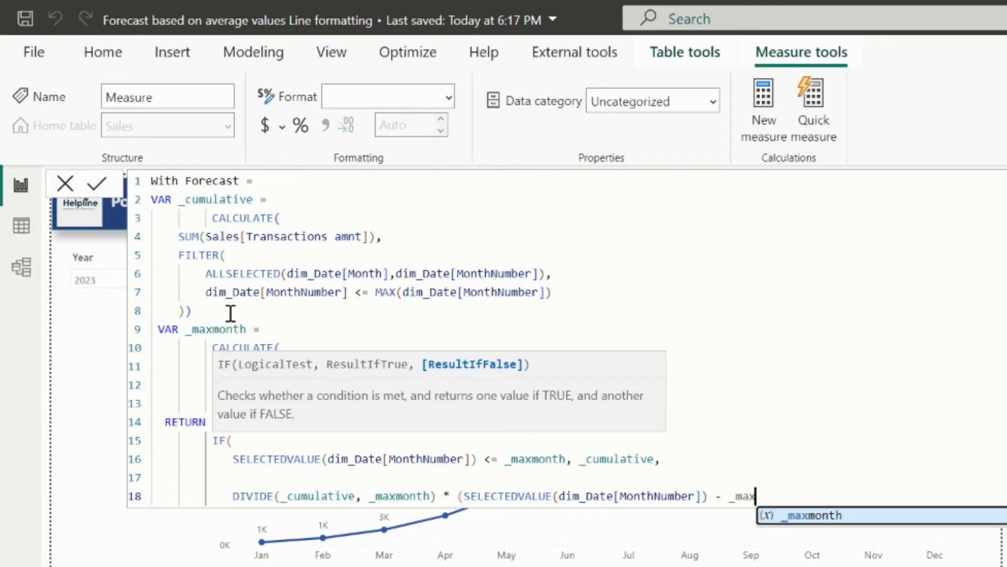
{"action": "key", "text": "Tab"}
{"action": "type", "text": ") + _c"}
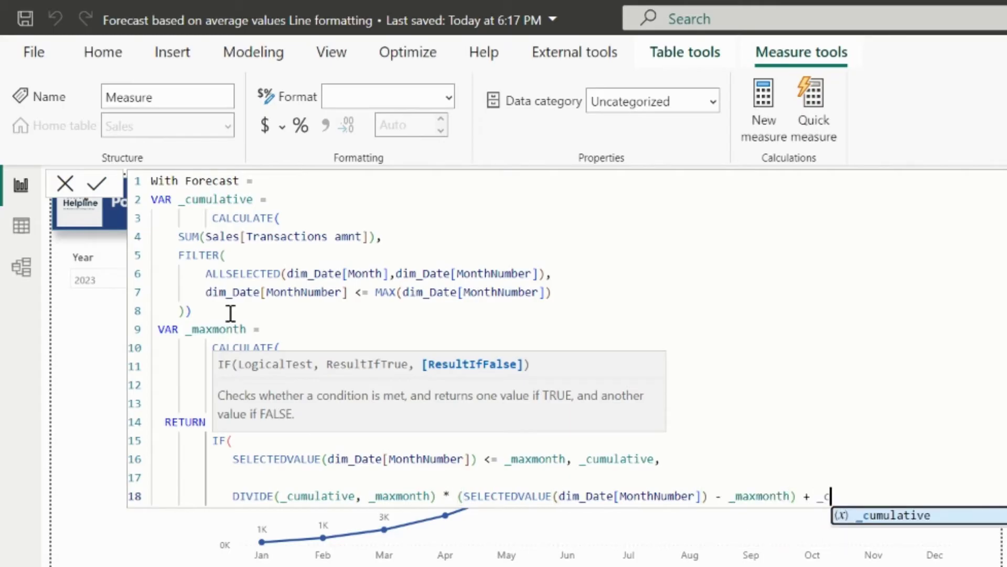
{"action": "key", "text": "Tab"}
{"action": "key", "text": "Return"}
{"action": "type", "text": ")"}
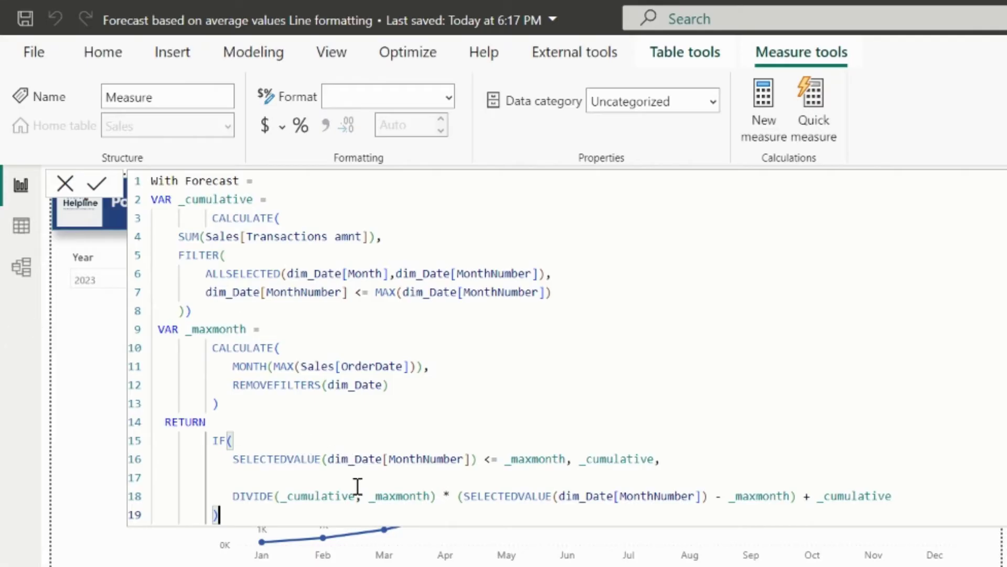
{"action": "left_click", "coordinate": [100, 185]}
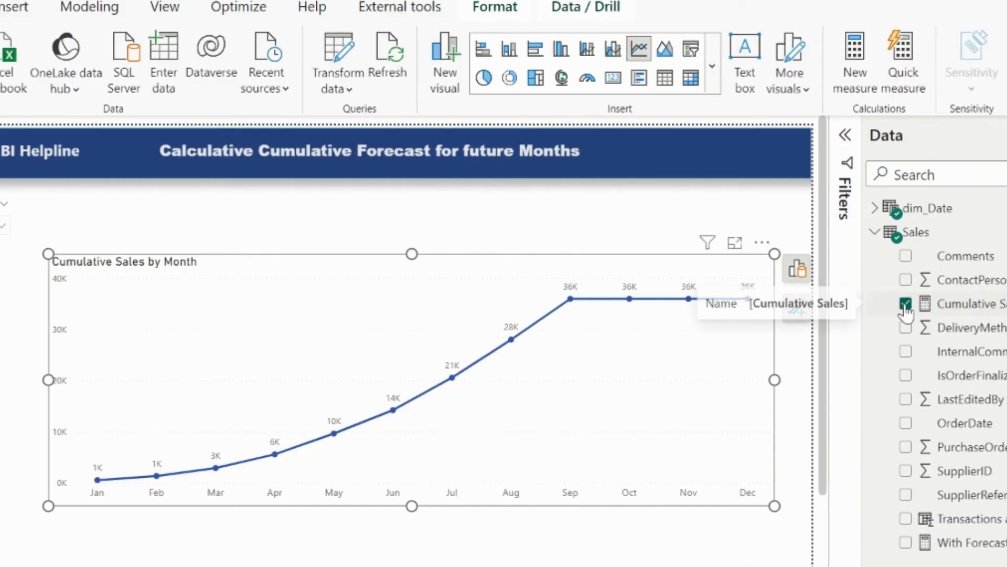
- Replace Cumulative Sales with With Forecast on the chart, projecting 40K, 44K and 48K for Oct–Dec
{"action": "left_click", "coordinate": [906, 303]}
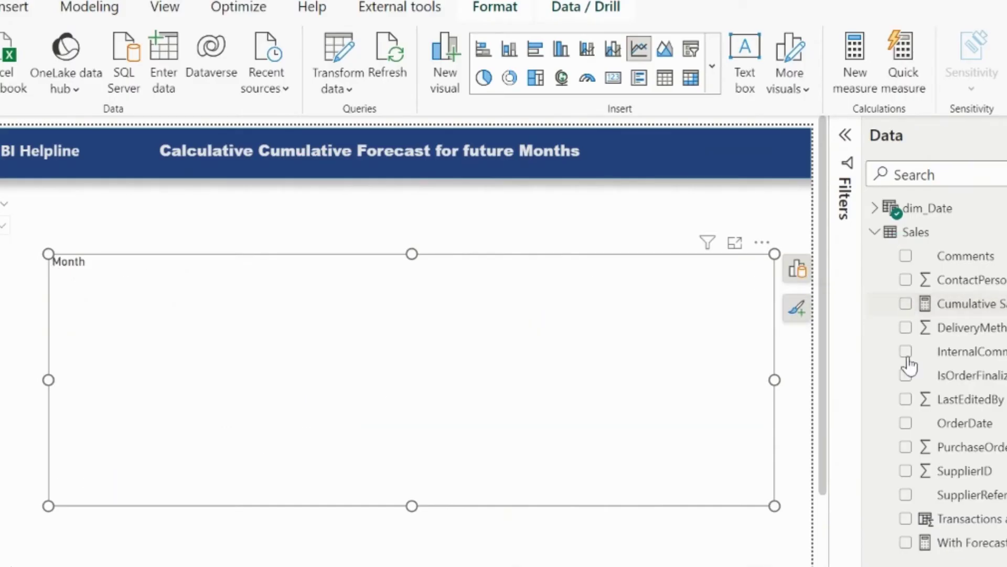
{"action": "left_click", "coordinate": [906, 542]}
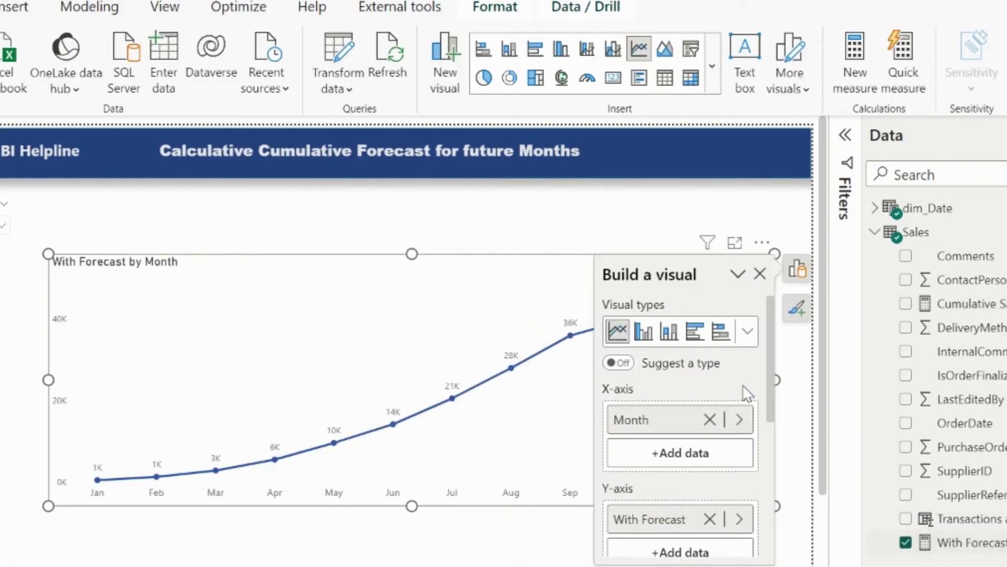
{"action": "left_click", "coordinate": [527, 227]}
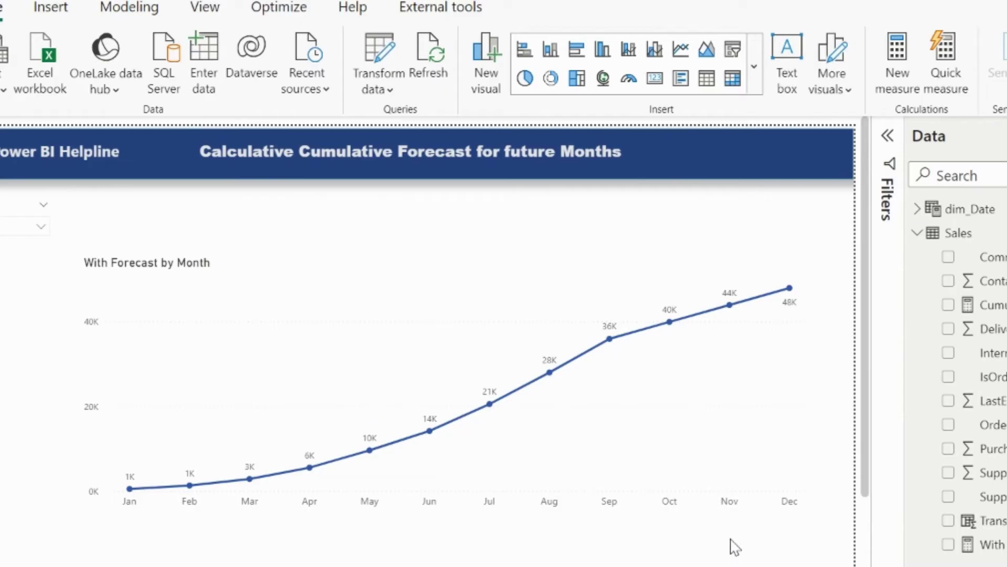
- Copy the With Forecast DAX from the first variable through the RETURN IF condition
{"action": "left_click", "coordinate": [991, 544]}
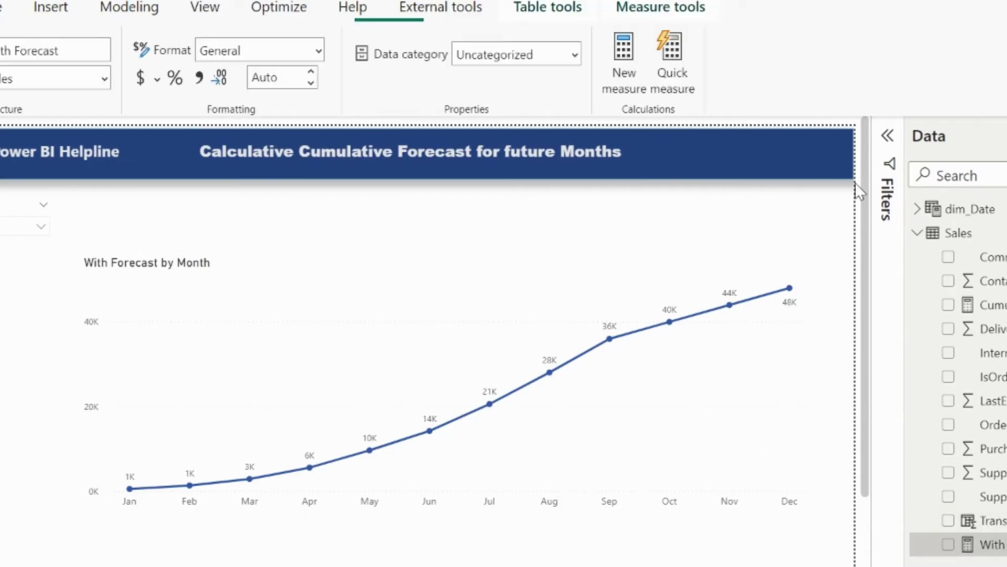
{"action": "left_click", "coordinate": [887, 136]}
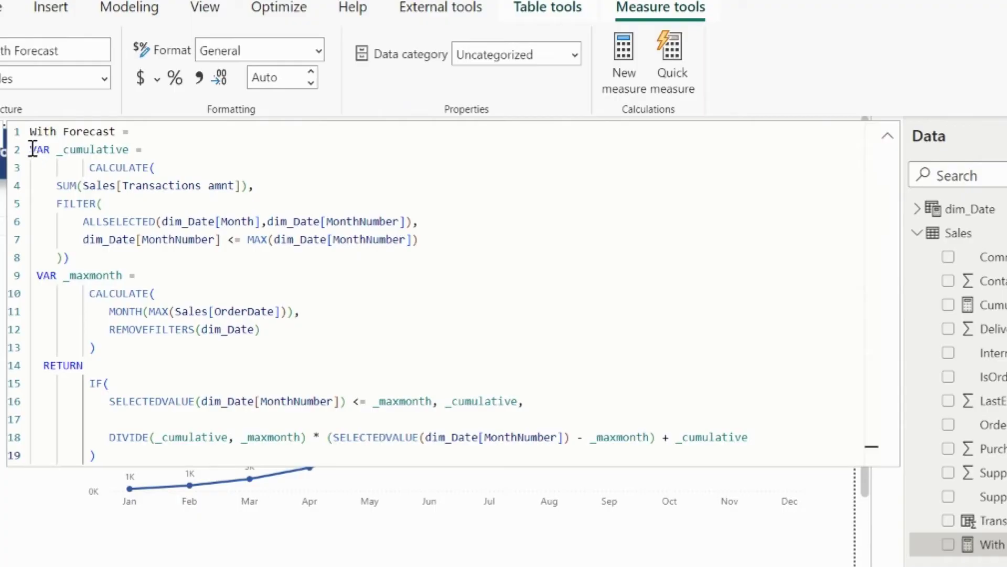
{"action": "left_click_drag", "start_coordinate": [30, 150], "coordinate": [240, 366]}
{"action": "left_click_drag", "start_coordinate": [520, 376], "coordinate": [531, 401]}
{"action": "key", "text": "ctrl+c"}
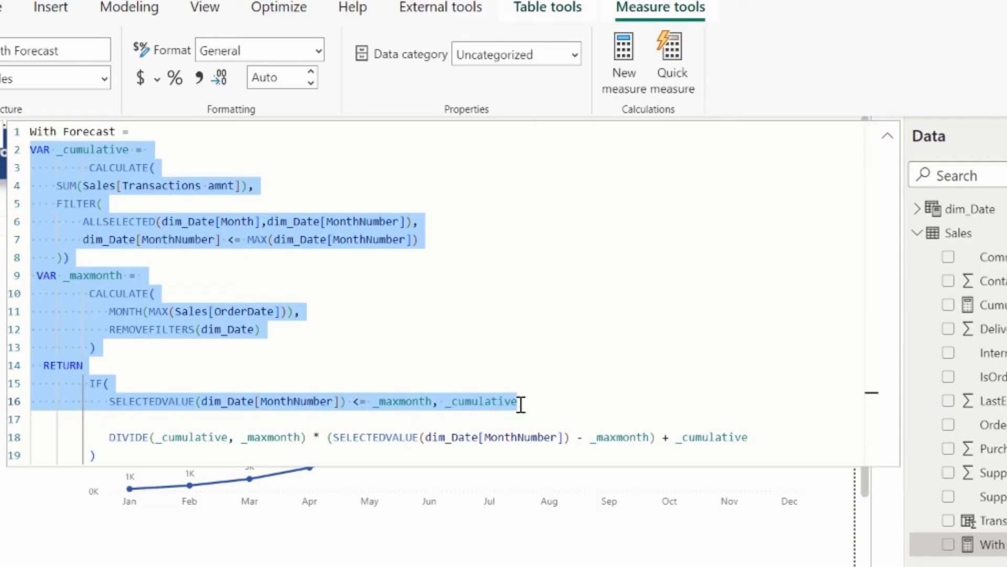
- Paste it over Cumulative Sales' original CALCULATE expression and commit the change
{"action": "left_click", "coordinate": [991, 304]}
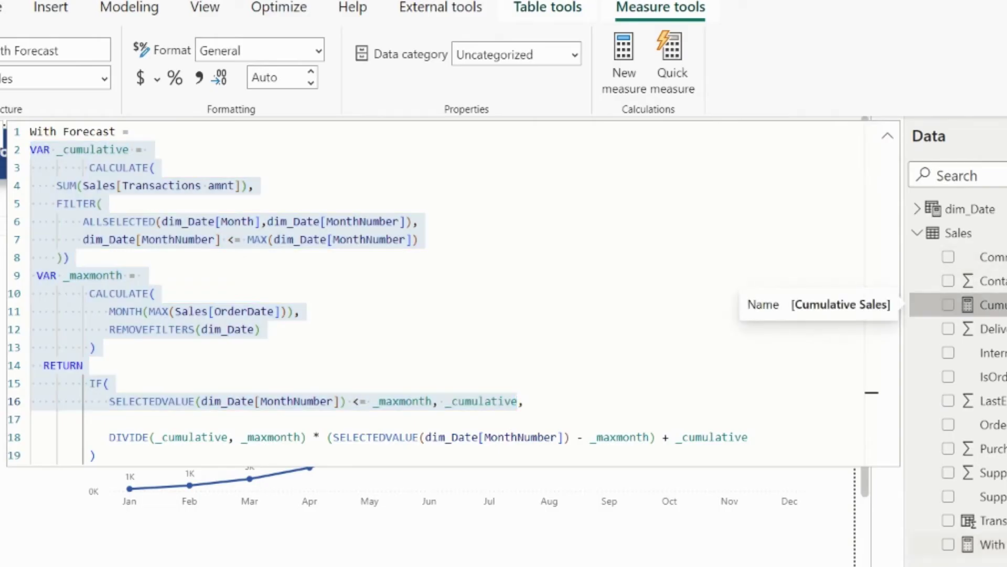
{"action": "left_click_drag", "start_coordinate": [77, 240], "coordinate": [70, 152]}
{"action": "key", "text": "ctrl+v"}
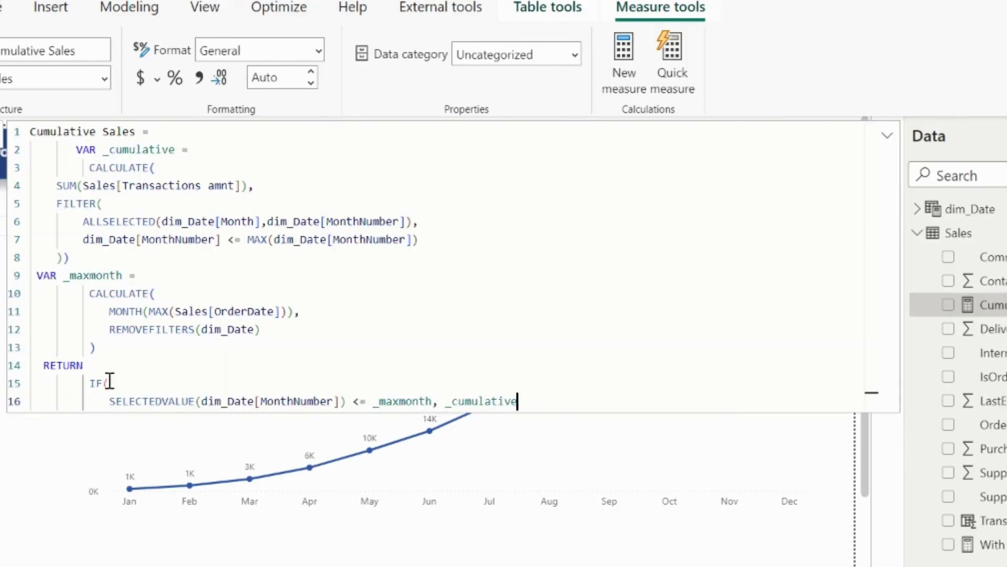
{"action": "left_click", "coordinate": [579, 278]}
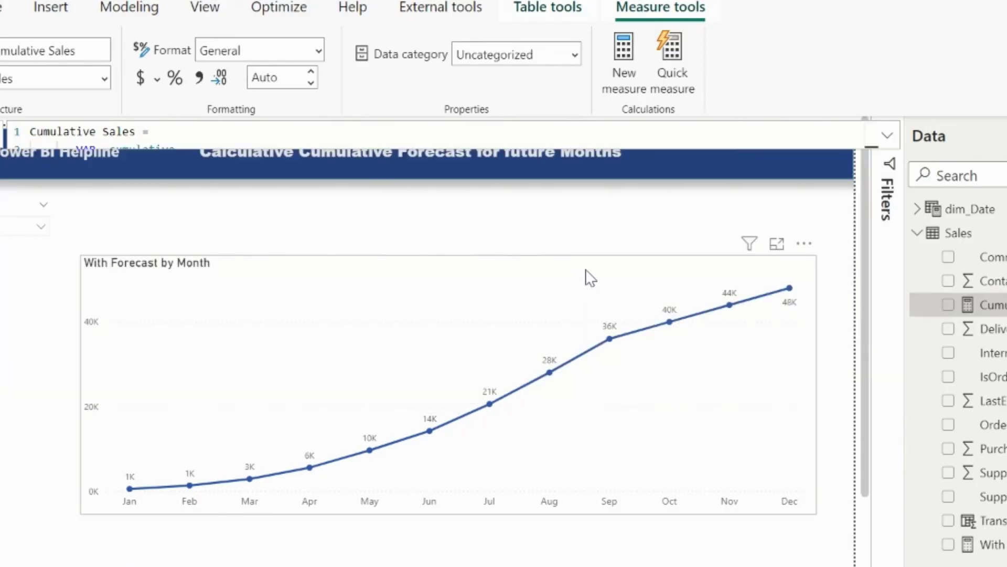
- Add Cumulative Sales to the chart so actuals stop at September's 36K beside With Forecast
{"action": "left_click", "coordinate": [948, 305]}
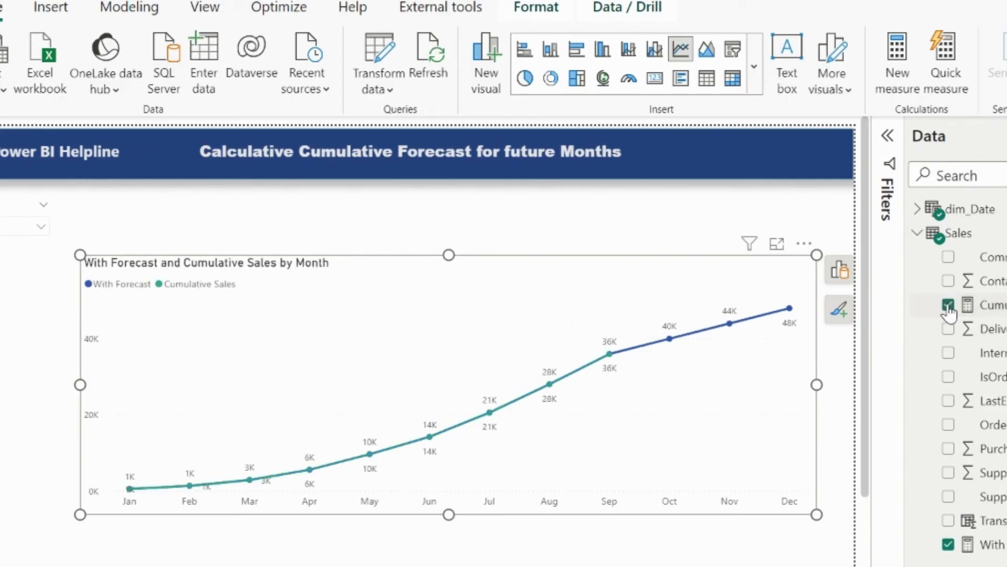
{"action": "left_click", "coordinate": [838, 346]}
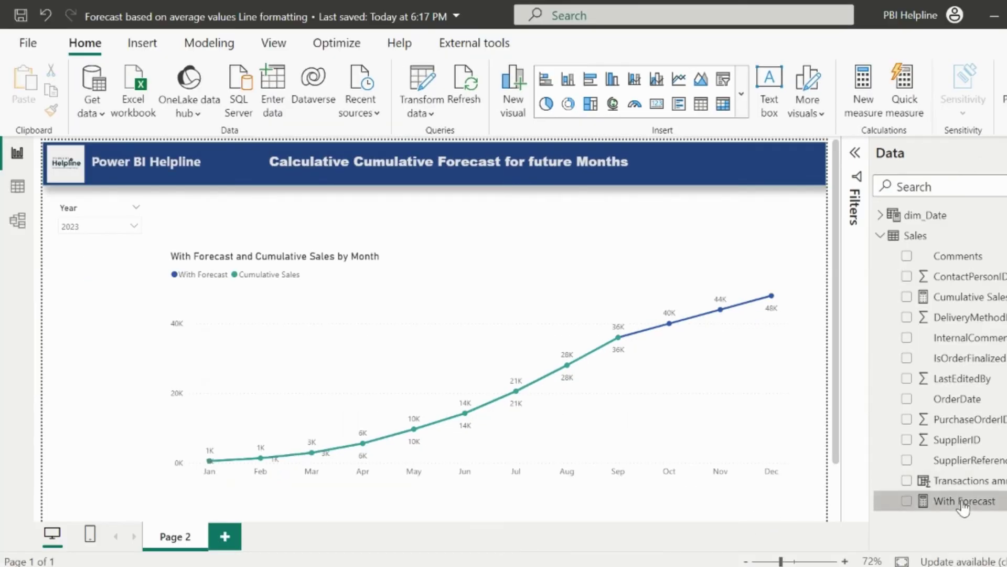
- Rename the With Forecast measure to Forecast
{"action": "left_click", "coordinate": [963, 502]}
{"action": "left_click", "coordinate": [855, 157]}
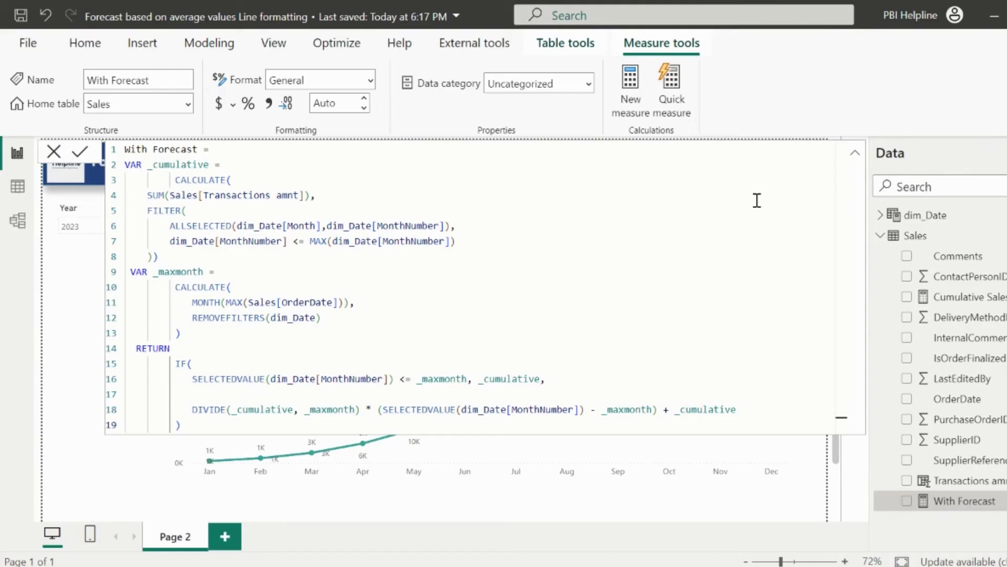
{"action": "left_click_drag", "start_coordinate": [155, 149], "coordinate": [114, 155]}
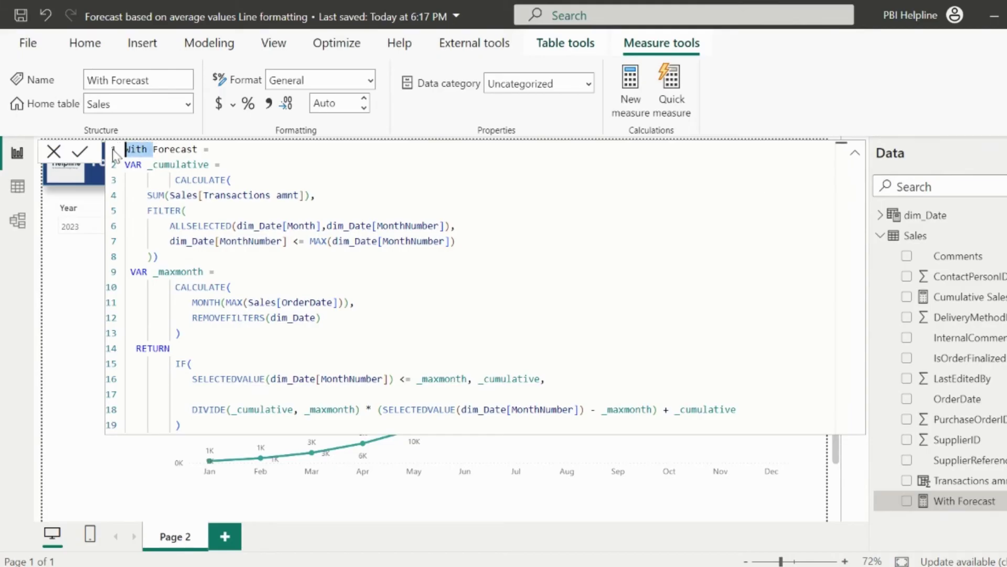
{"action": "key", "text": "BackSpace"}
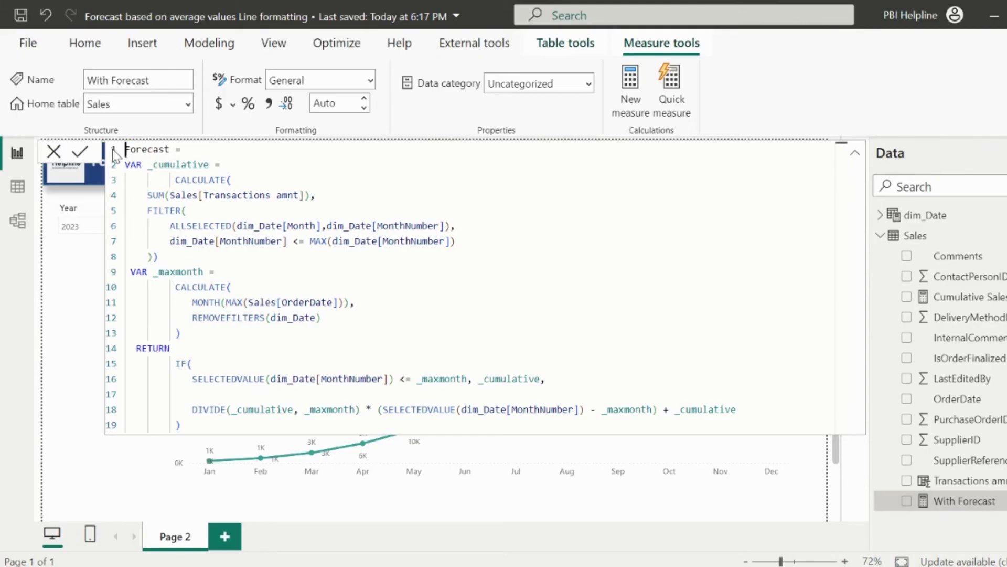
- Change the month test to '<' and return BLANK() instead of _cumulative, then commit
{"action": "left_click", "coordinate": [414, 379]}
{"action": "key", "text": "BackSpace"}
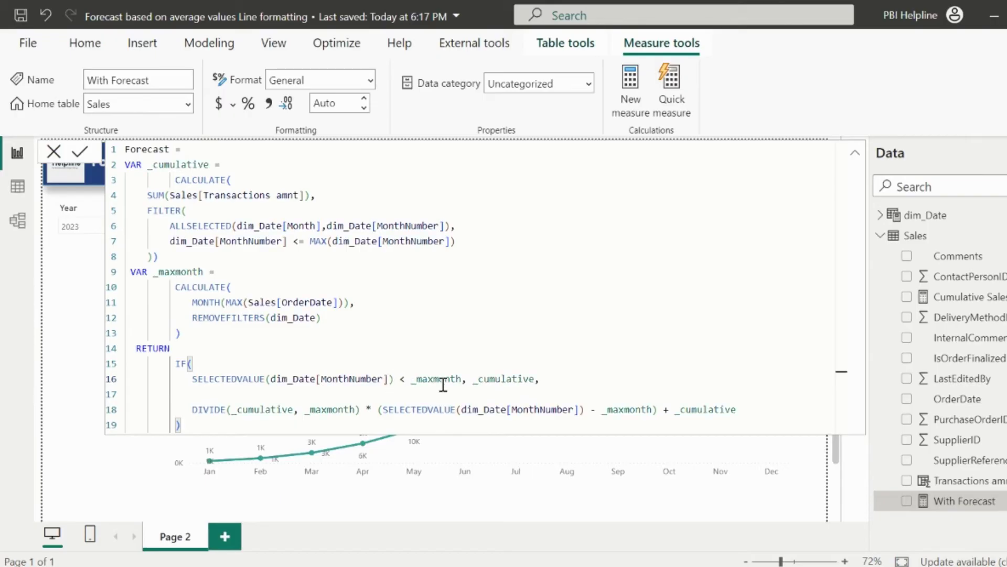
{"action": "left_click_drag", "start_coordinate": [535, 379], "coordinate": [471, 380]}
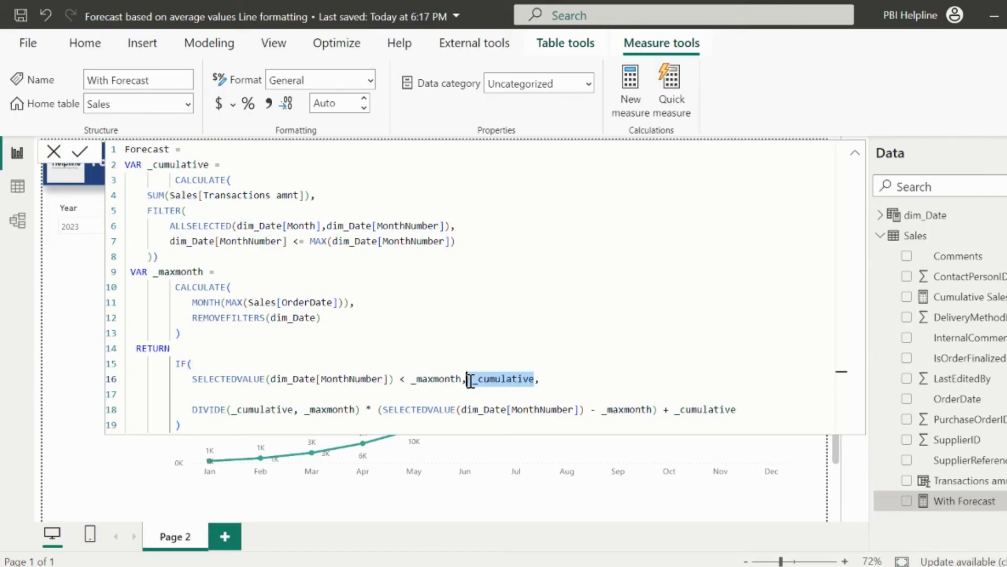
{"action": "type", "text": "blank"}
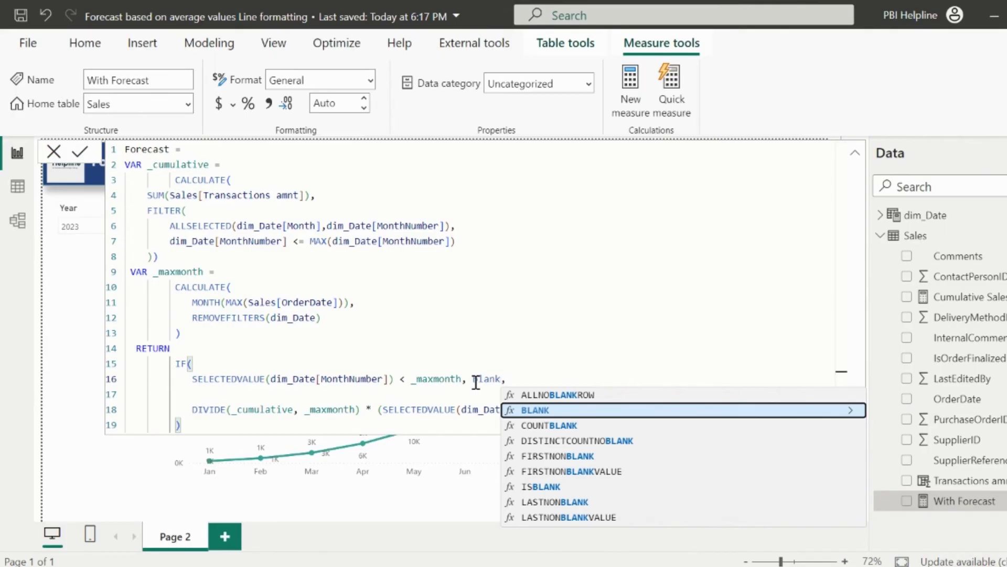
{"action": "key", "text": "Tab"}
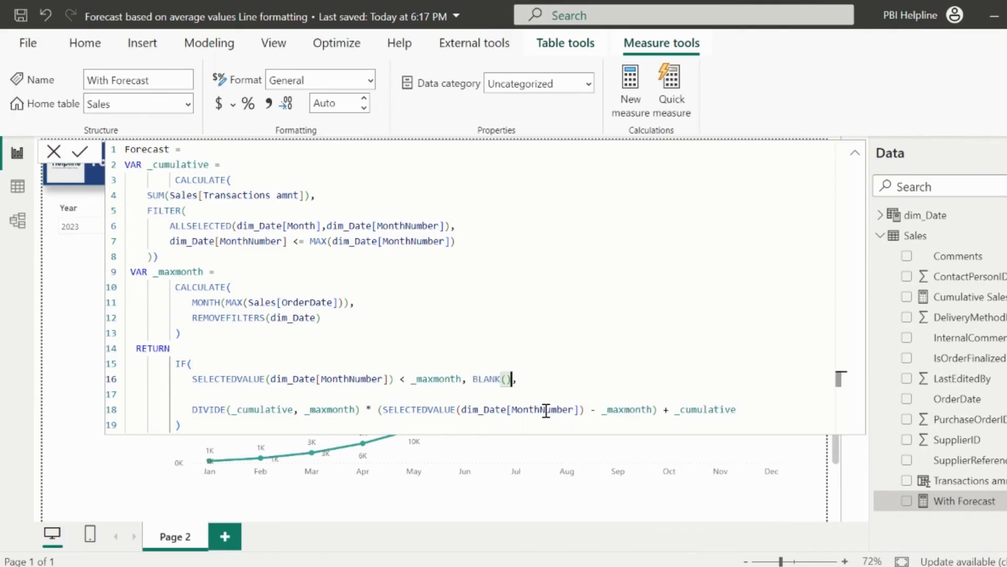
{"action": "key", "text": "Return"}
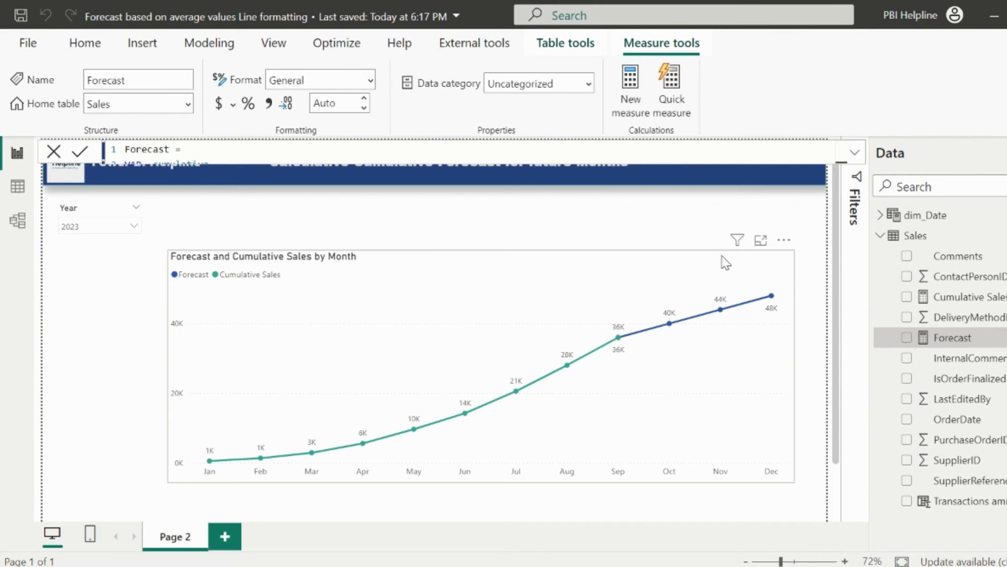
- Create the Sales measure 'Data label Forecast' = IF(SUM(Sales[Transactions amnt]) = BLANK(), [Forecast])
{"action": "right_click", "coordinate": [924, 240]}
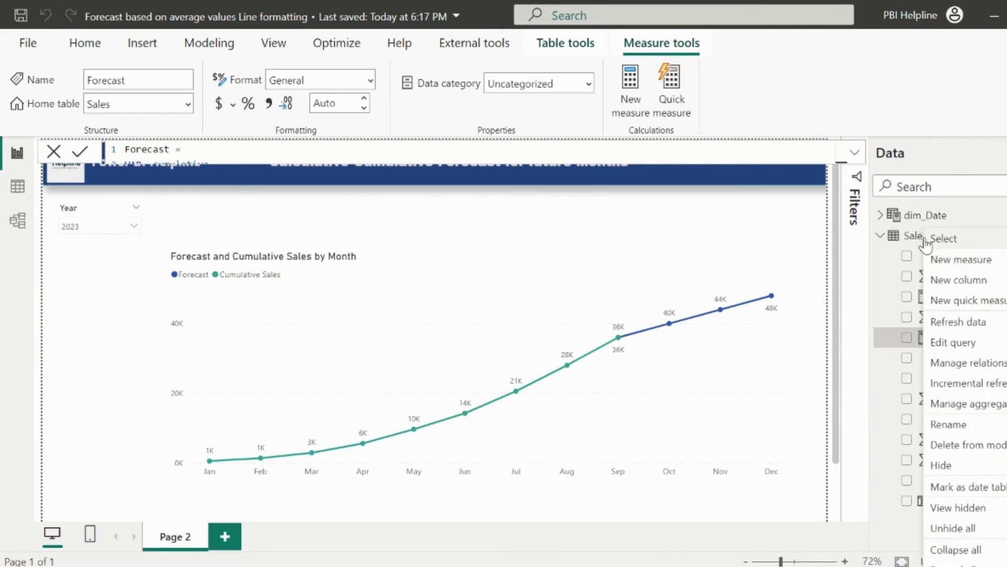
{"action": "left_click", "coordinate": [957, 262]}
{"action": "type", "text": "Data label"}
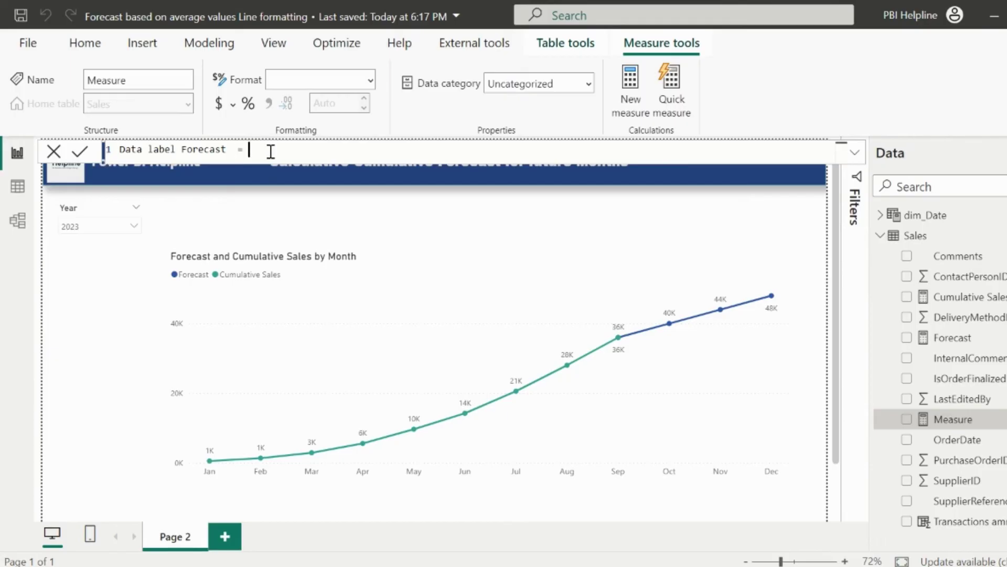
{"action": "key", "text": "shift+Return"}
{"action": "type", "text": "IF("}
{"action": "key", "text": "shift+Return"}
{"action": "type", "text": "SUM(Sales[Transactions amnt]) = "}
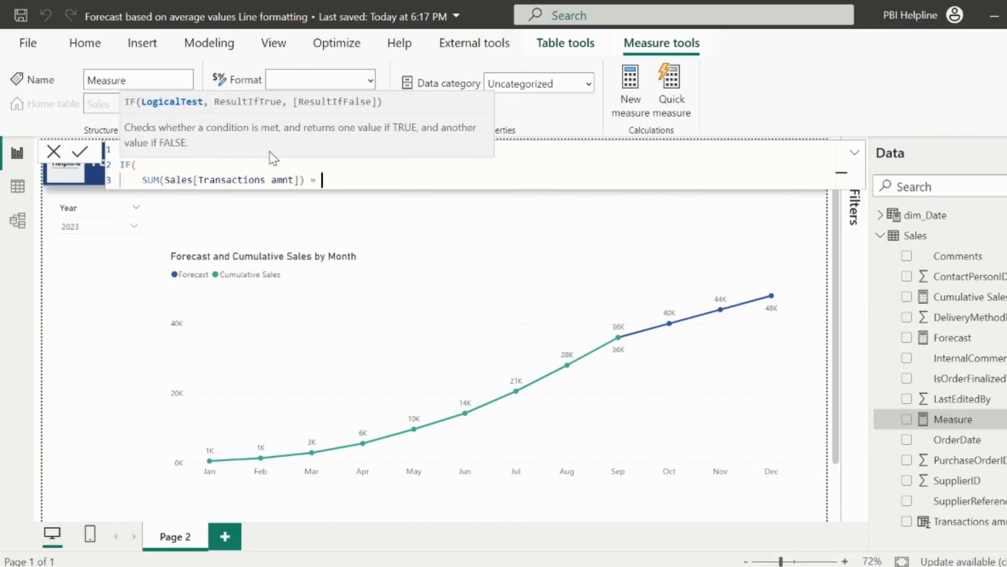
{"action": "type", "text": "BLANK(), [Forecast]"}
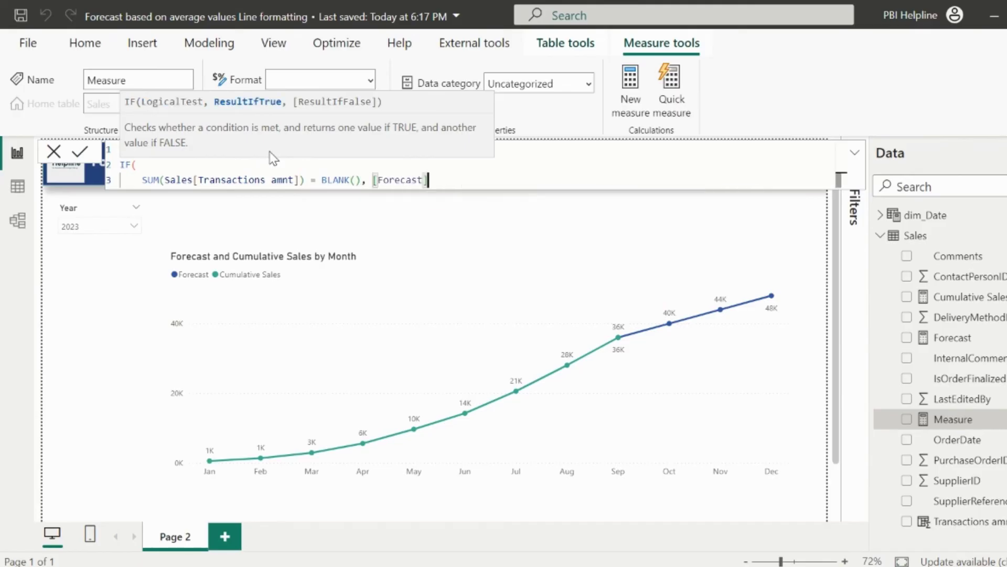
{"action": "key", "text": "shift+Return"}
{"action": "type", "text": ")"}
{"action": "key", "text": "Return"}
- Turn on custom data labels for the Forecast series, using the Data label Forecast measure
{"action": "left_click", "coordinate": [796, 370]}
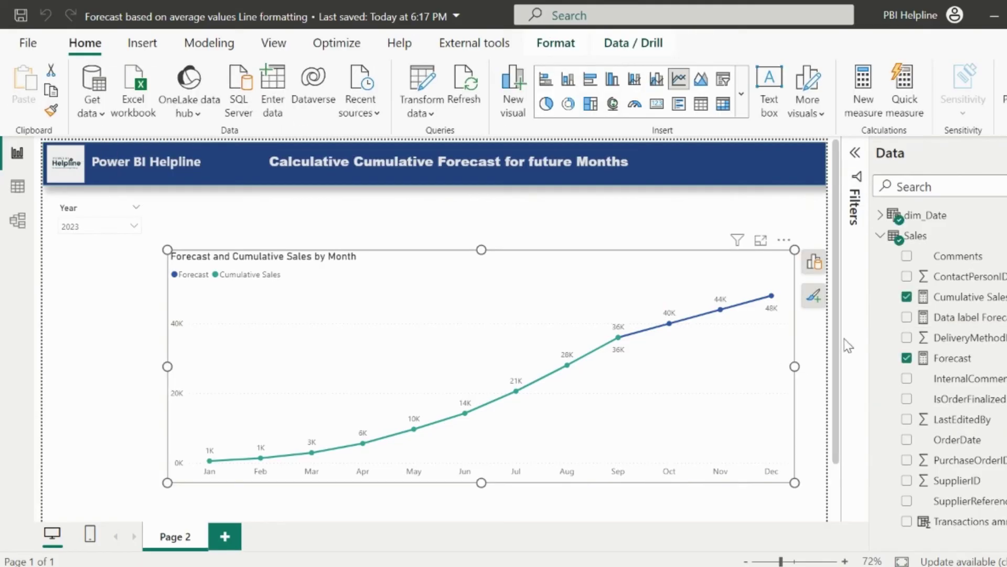
{"action": "left_click", "coordinate": [811, 294]}
{"action": "left_click", "coordinate": [899, 423]}
{"action": "left_click", "coordinate": [923, 423]}
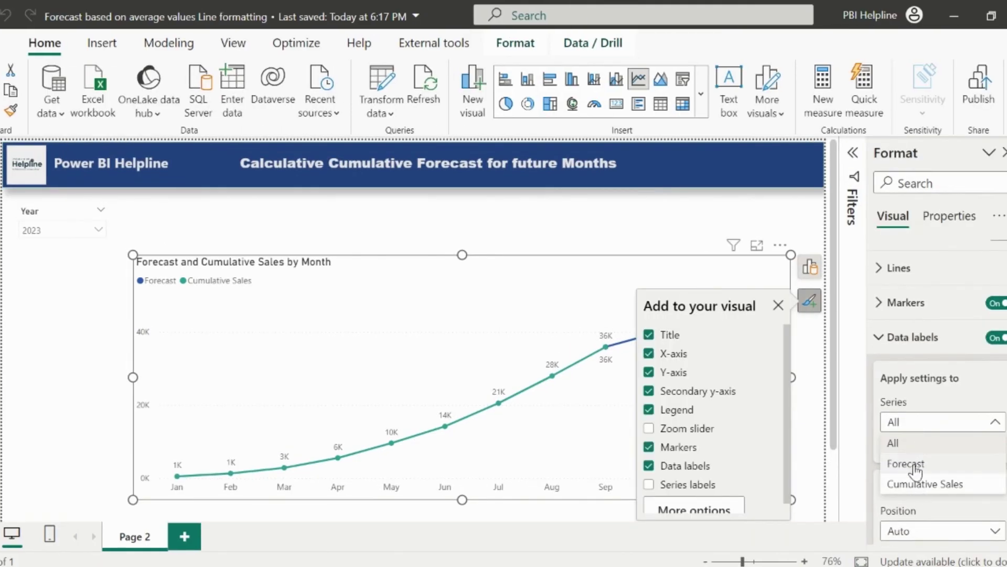
{"action": "left_click", "coordinate": [906, 463]}
{"action": "scroll", "coordinate": [913, 456], "scroll_direction": "down", "scroll_amount": 5}
{"action": "left_click", "coordinate": [910, 443]}
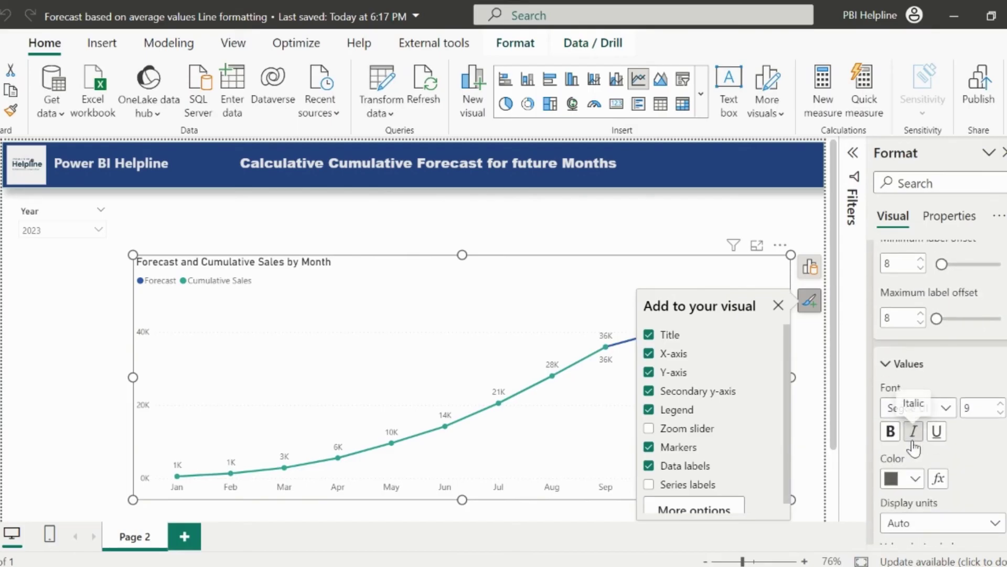
{"action": "scroll", "coordinate": [986, 475], "scroll_direction": "down", "scroll_amount": 3}
{"action": "left_click", "coordinate": [992, 471]}
{"action": "left_click", "coordinate": [940, 518]}
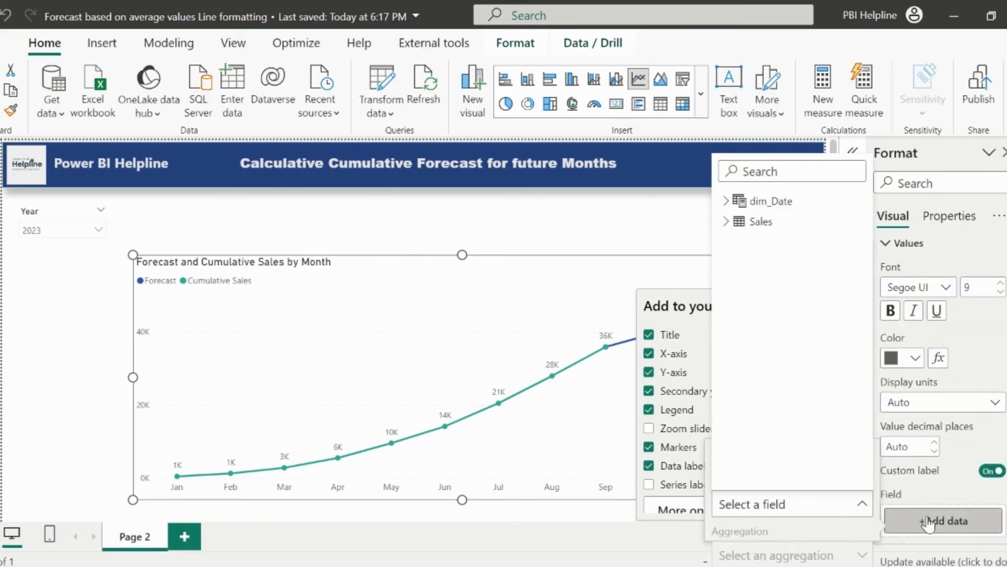
{"action": "type", "text": "data"}
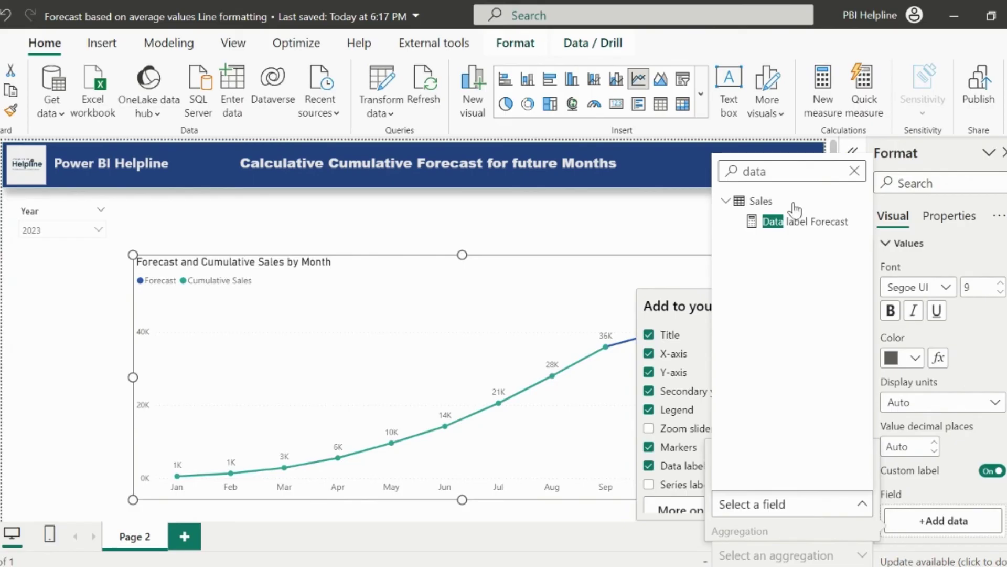
{"action": "left_click", "coordinate": [792, 211]}
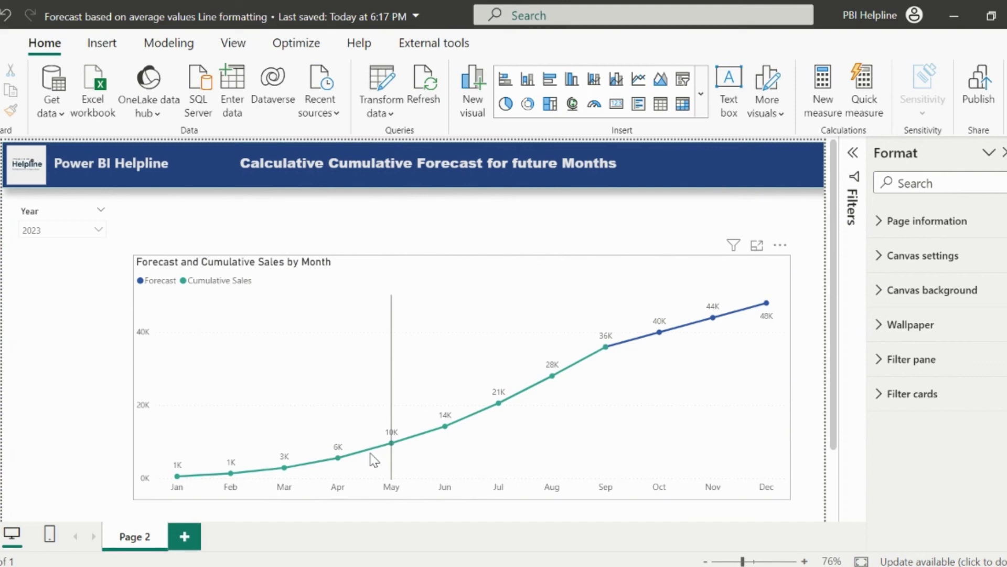
- Colour the Cumulative Sales line dark blue and the Forecast line light grey
{"action": "left_click", "coordinate": [446, 443]}
{"action": "scroll", "coordinate": [909, 388], "scroll_direction": "down", "scroll_amount": 3}
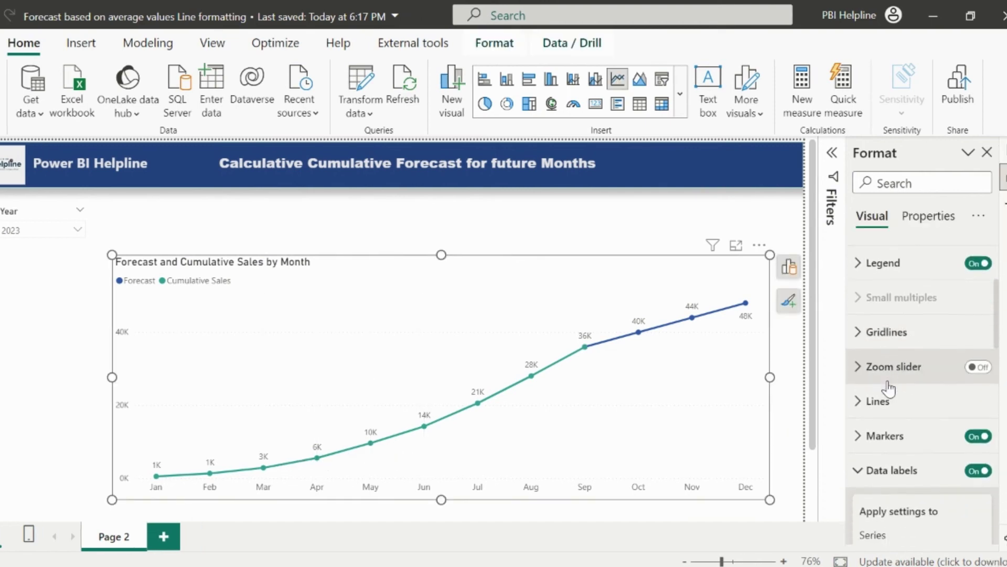
{"action": "left_click", "coordinate": [888, 398]}
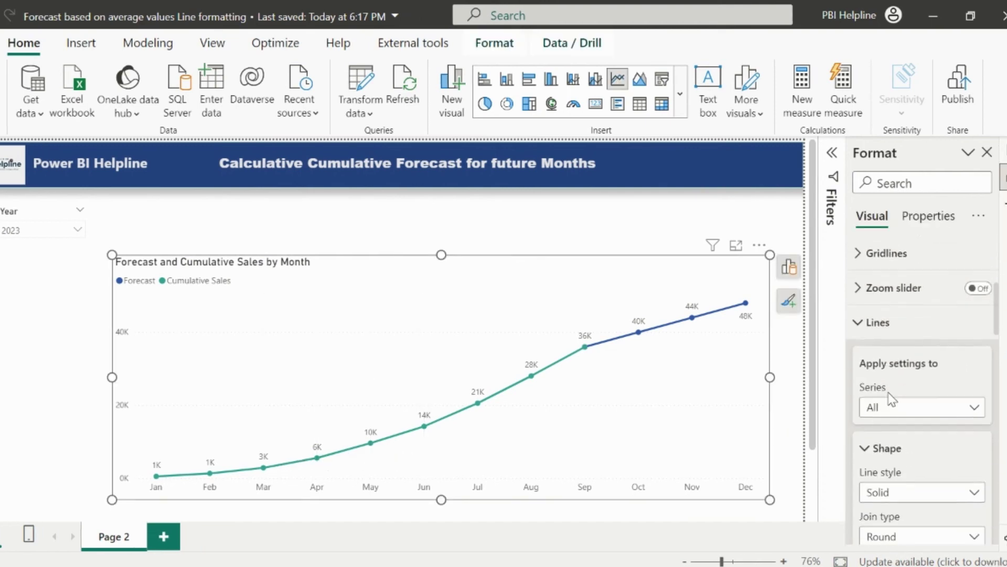
{"action": "scroll", "coordinate": [891, 383], "scroll_direction": "down", "scroll_amount": 1}
{"action": "scroll", "coordinate": [897, 401], "scroll_direction": "down", "scroll_amount": 5}
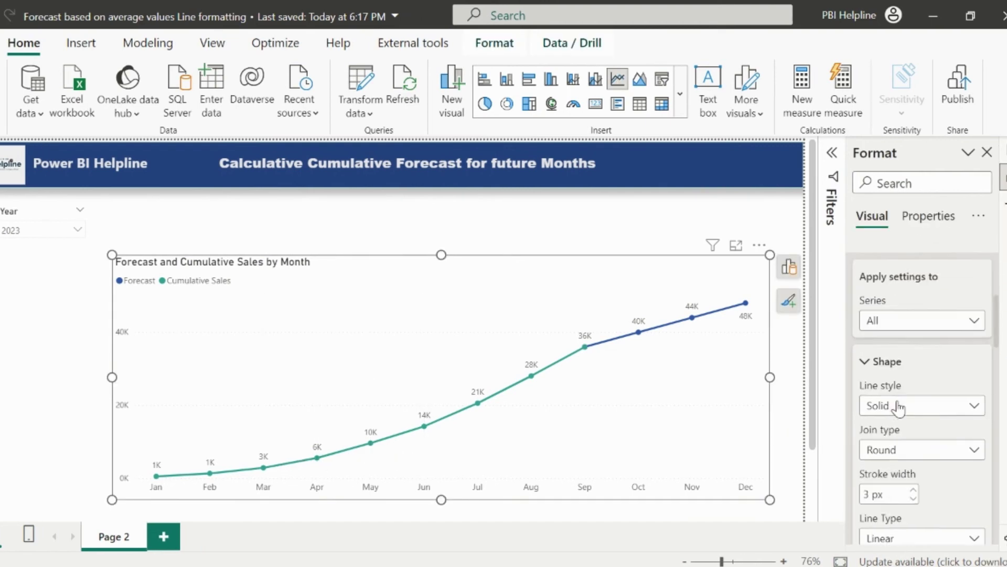
{"action": "left_click", "coordinate": [898, 385]}
{"action": "scroll", "coordinate": [898, 388], "scroll_direction": "down", "scroll_amount": 1}
{"action": "left_click", "coordinate": [894, 362]}
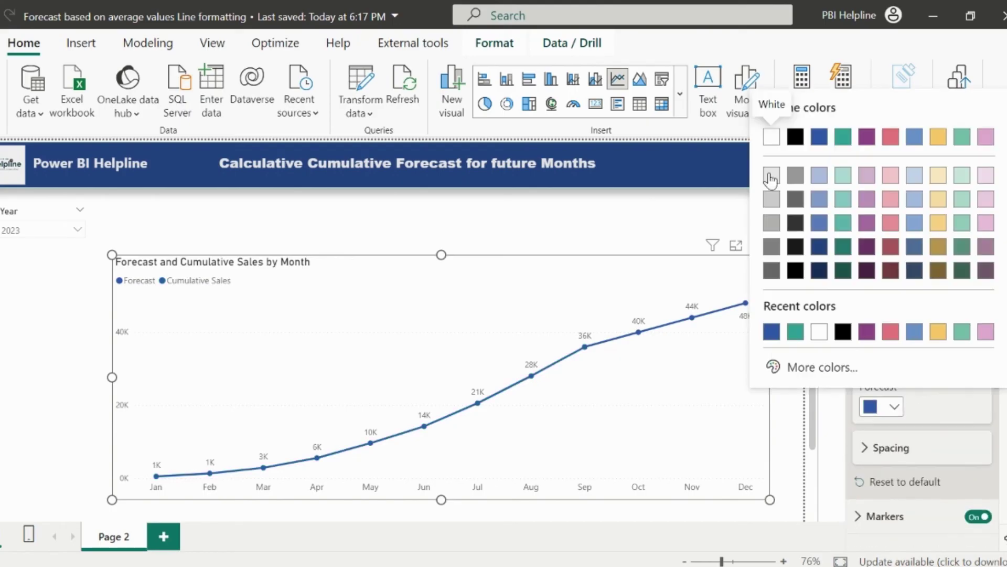
{"action": "left_click", "coordinate": [771, 331]}
{"action": "left_click", "coordinate": [894, 406]}
{"action": "left_click", "coordinate": [771, 162]}
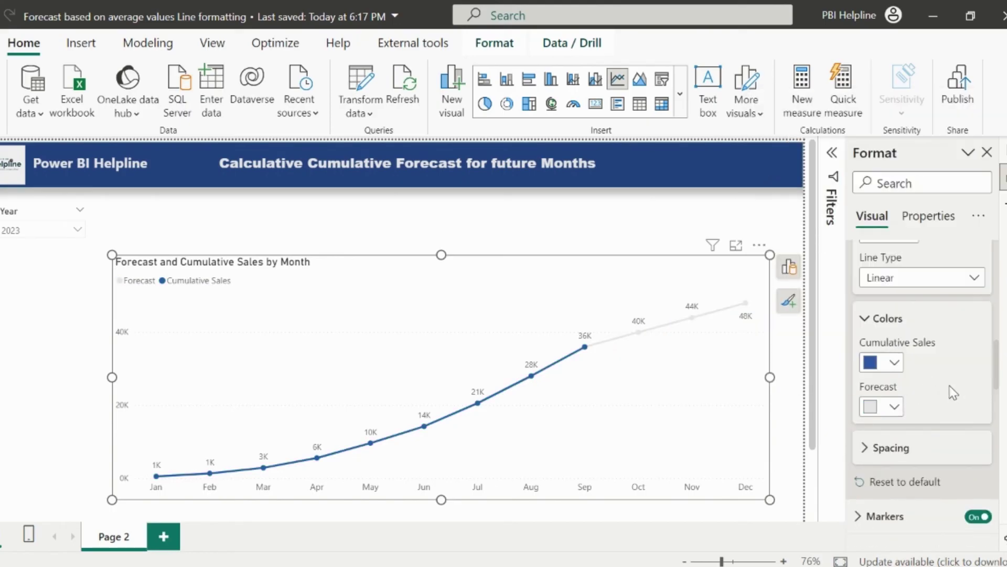
- Set the Forecast series line style to Dashed
{"action": "scroll", "coordinate": [939, 368], "scroll_direction": "up", "scroll_amount": 5}
{"action": "left_click", "coordinate": [926, 317]}
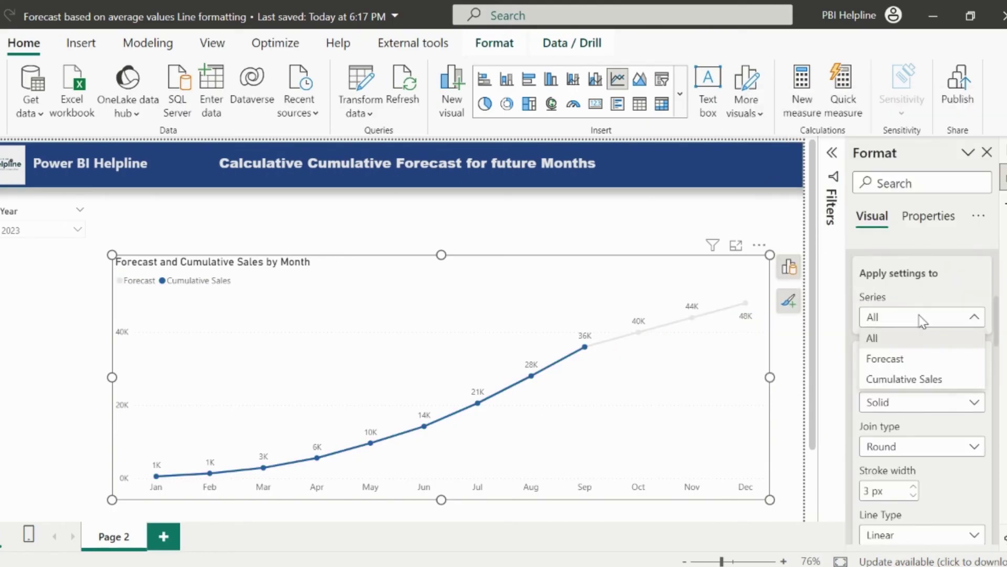
{"action": "left_click", "coordinate": [892, 361]}
{"action": "left_click", "coordinate": [890, 402]}
{"action": "left_click", "coordinate": [884, 423]}
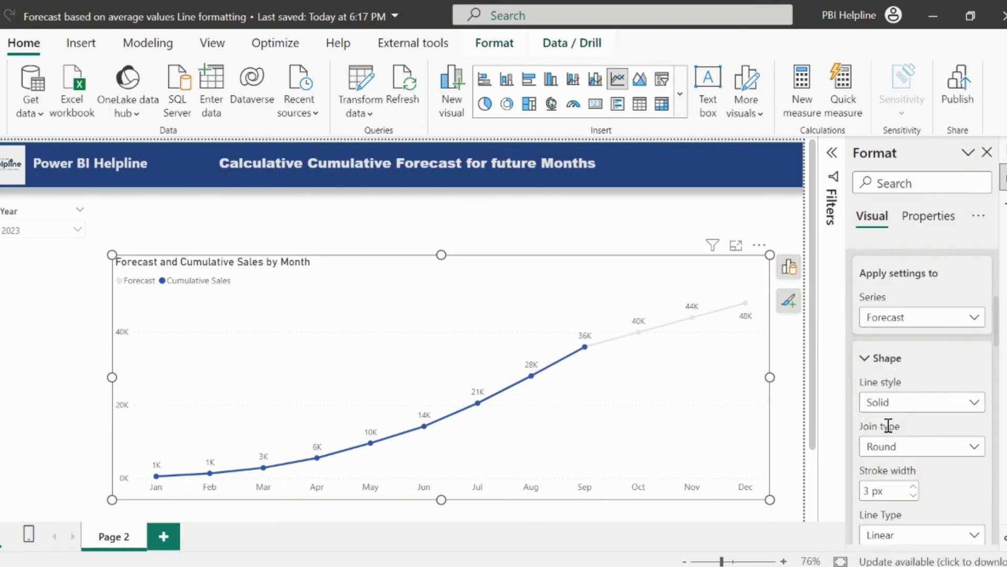
- Turn on a light lavender background for the Cumulative Sales data labels
{"action": "scroll", "coordinate": [892, 430], "scroll_direction": "down", "scroll_amount": 5}
{"action": "left_click", "coordinate": [892, 433]}
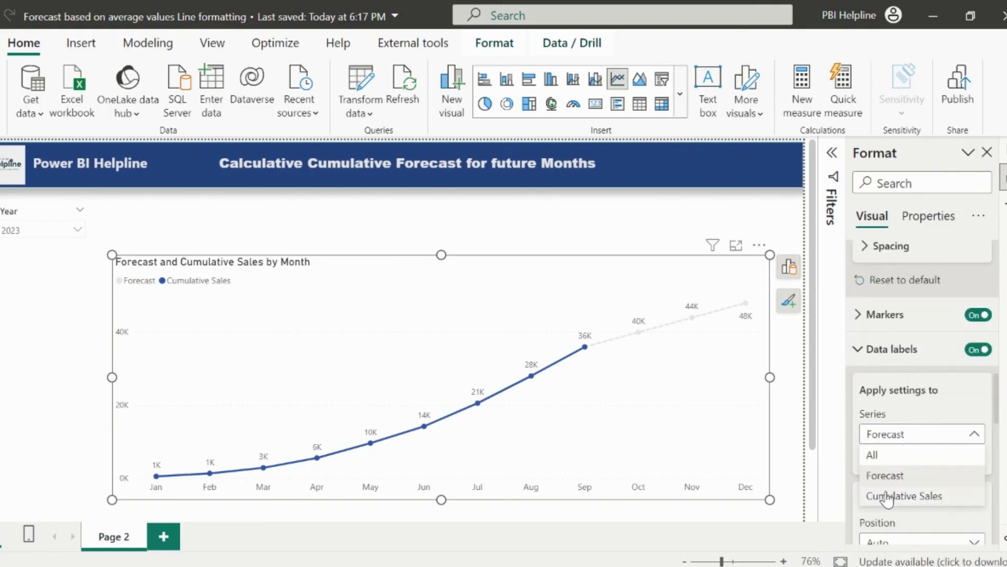
{"action": "left_click", "coordinate": [892, 496]}
{"action": "scroll", "coordinate": [887, 488], "scroll_direction": "down", "scroll_amount": 6}
{"action": "left_click", "coordinate": [971, 450]}
{"action": "left_click", "coordinate": [901, 449]}
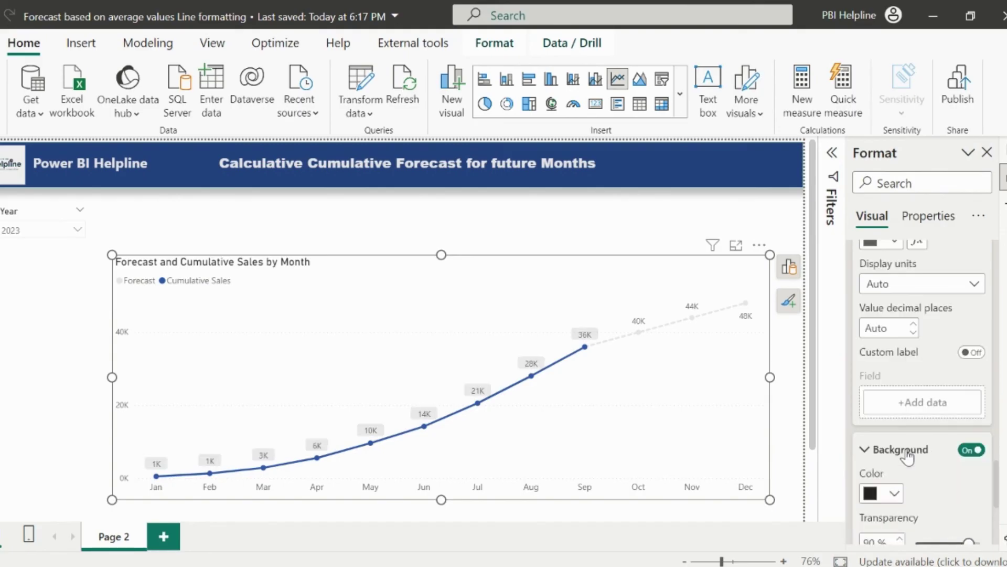
{"action": "scroll", "coordinate": [892, 457], "scroll_direction": "down", "scroll_amount": 2}
{"action": "left_click", "coordinate": [893, 452]}
{"action": "left_click", "coordinate": [817, 233]}
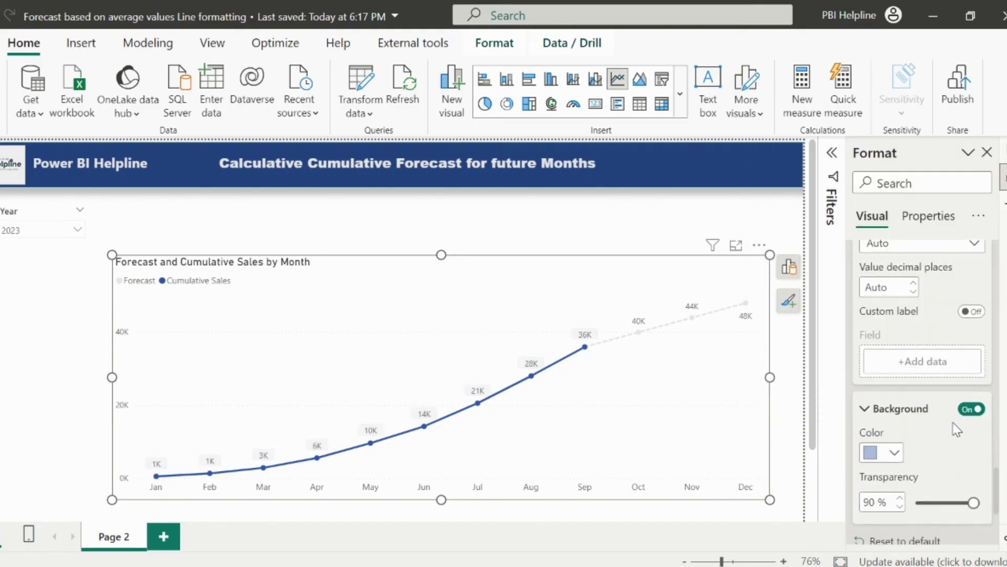
{"action": "scroll", "coordinate": [923, 473], "scroll_direction": "up", "scroll_amount": 4}
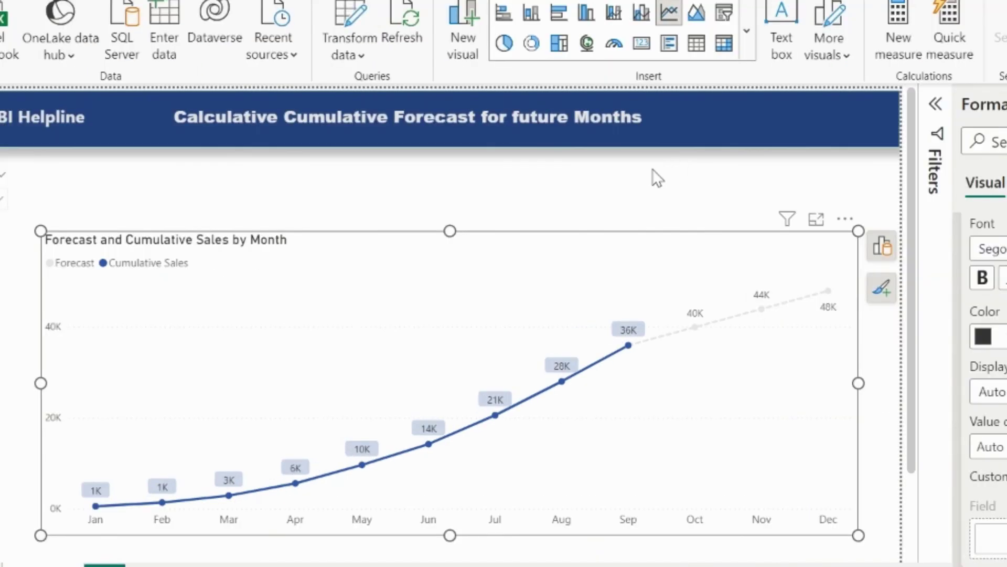
{"action": "left_click", "coordinate": [653, 170]}
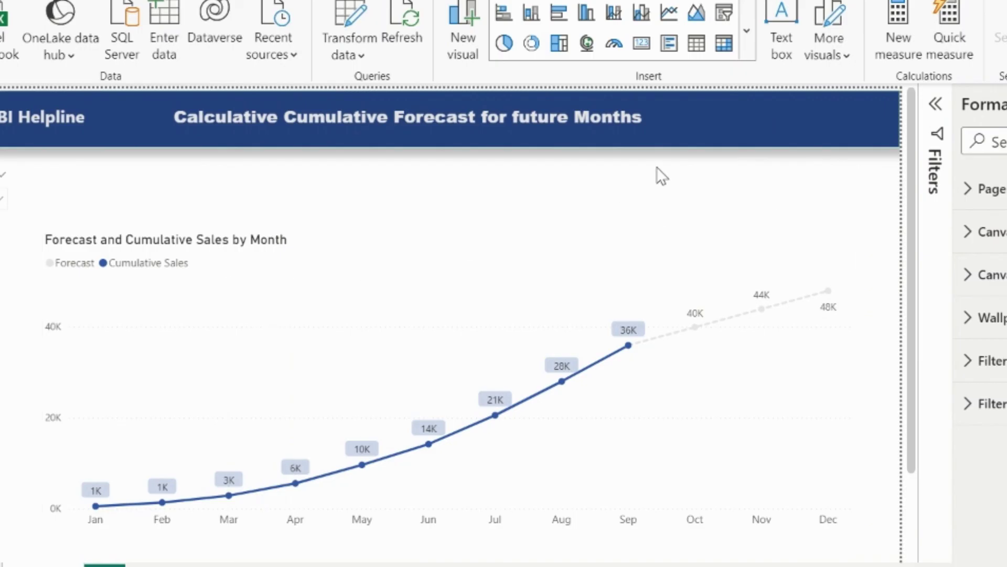